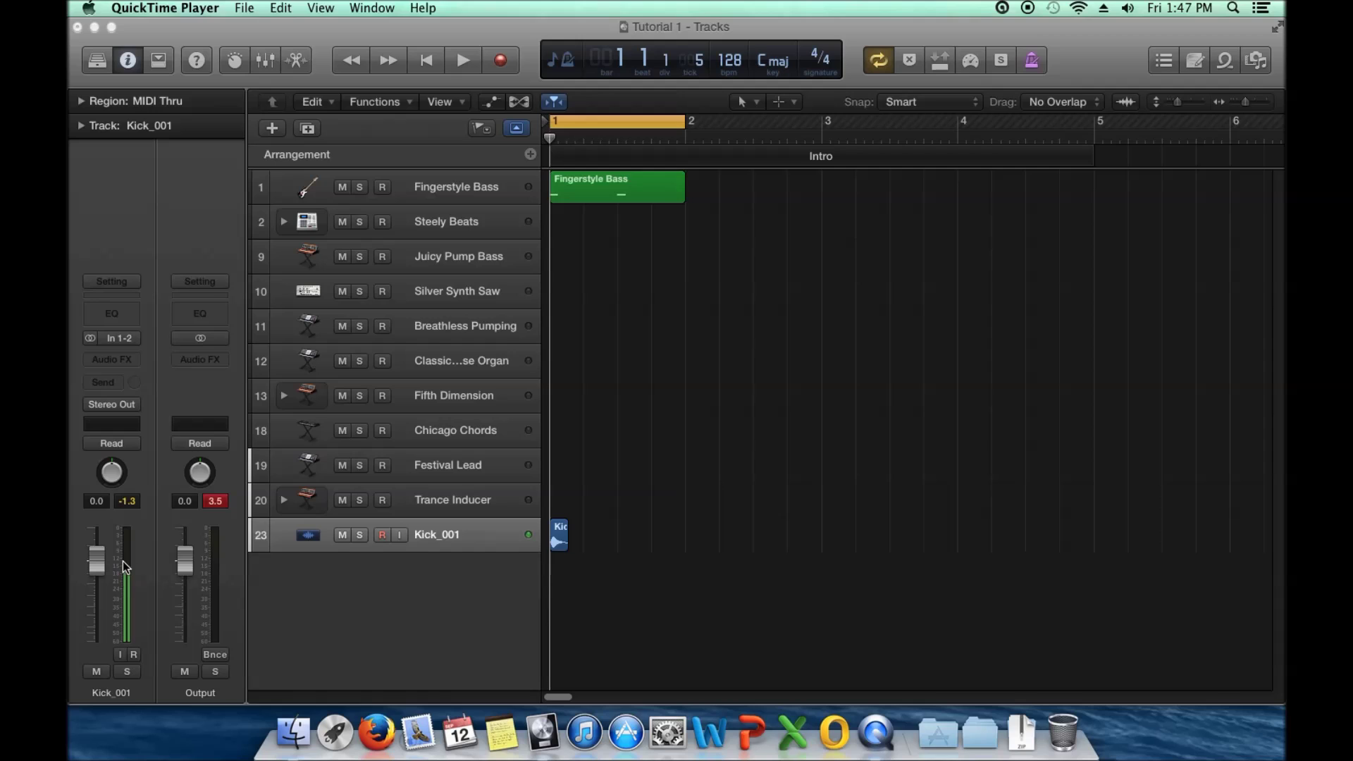
- Compare the channel strips of the Kick_001 audio track and the Fingerstyle Bass software instrument track
{"action": "left_click", "coordinate": [432, 537]}
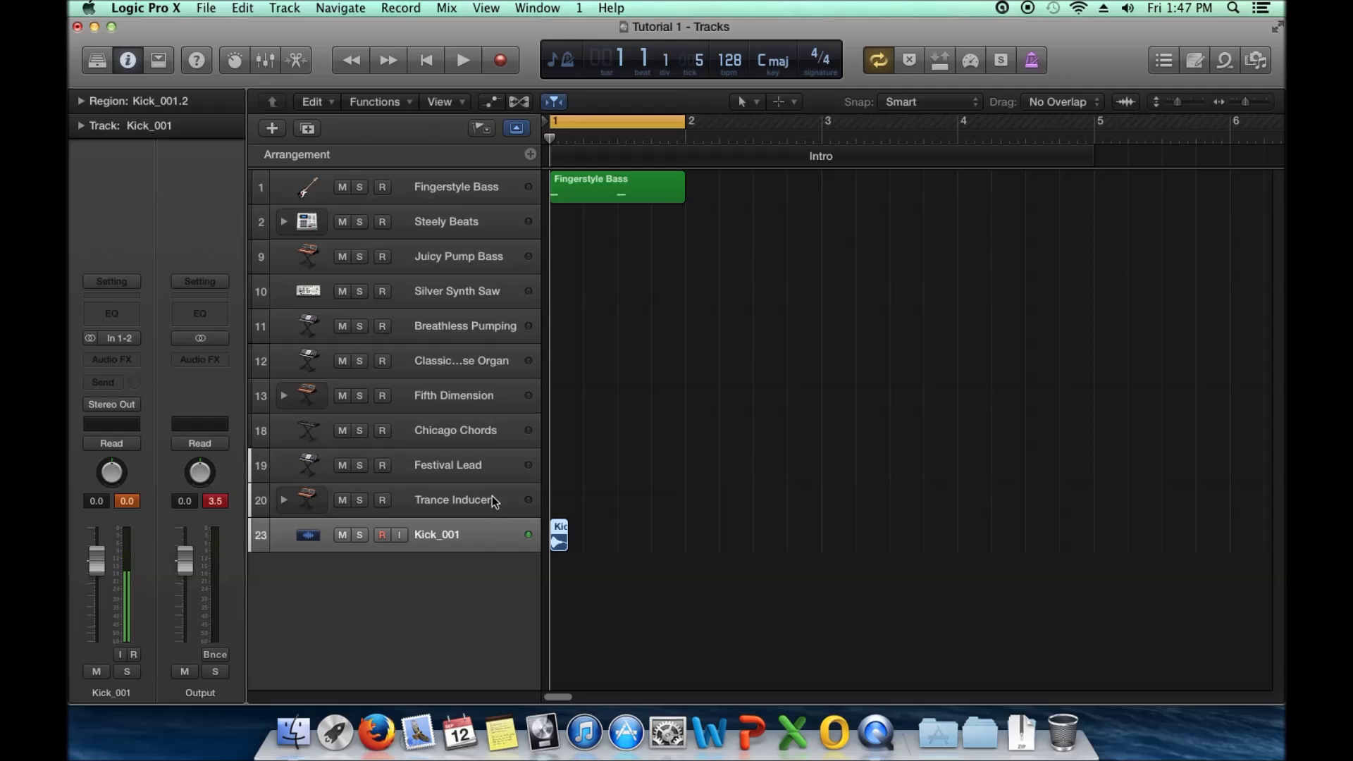
{"action": "left_click", "coordinate": [465, 191]}
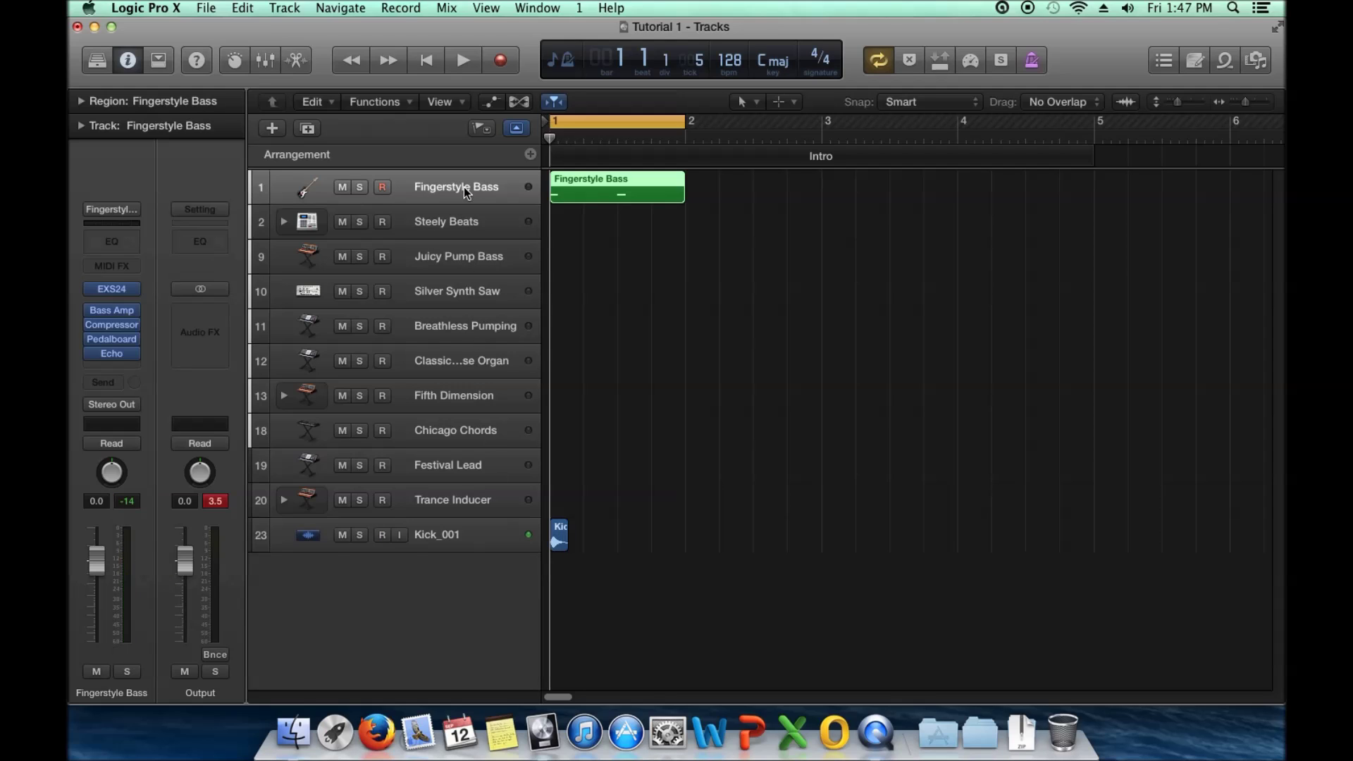
{"action": "mouse_move", "coordinate": [85, 325]}
{"action": "left_click", "coordinate": [309, 535]}
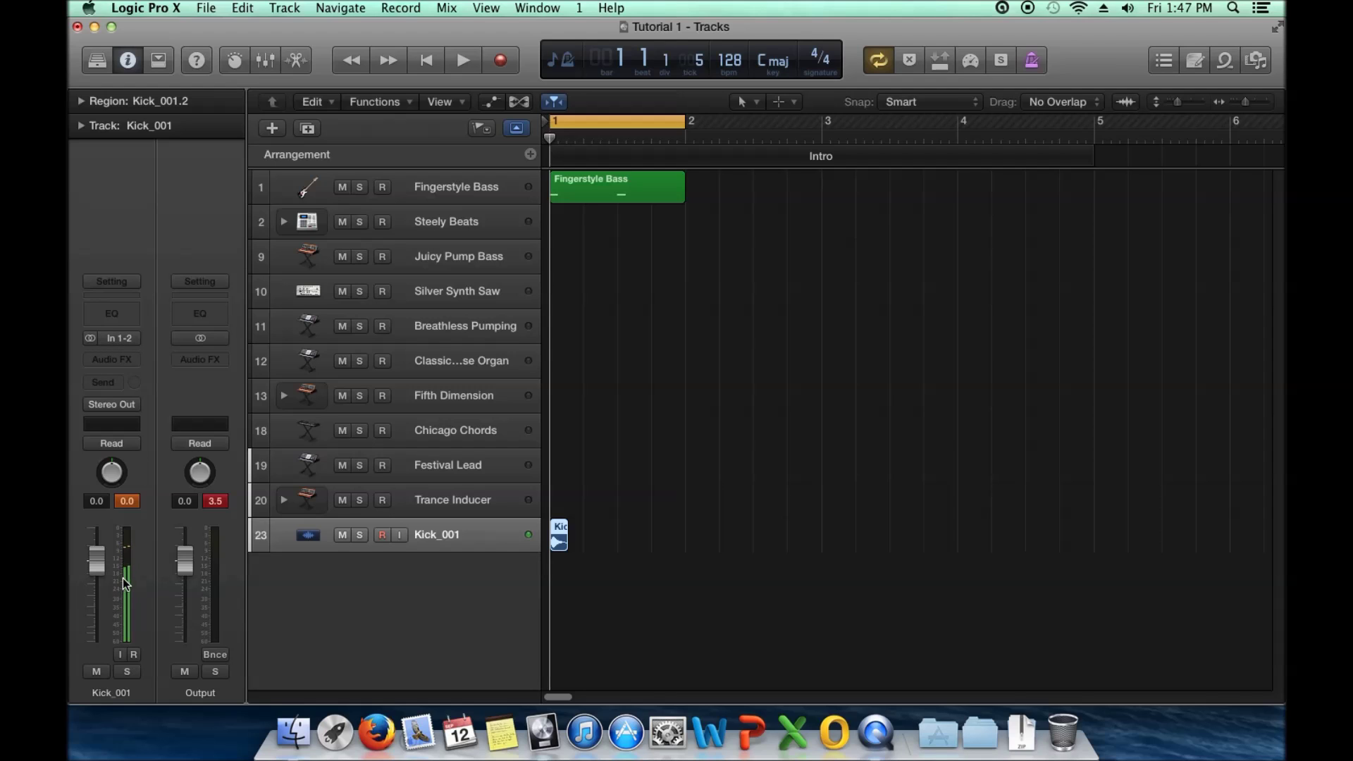
{"action": "left_click", "coordinate": [266, 198]}
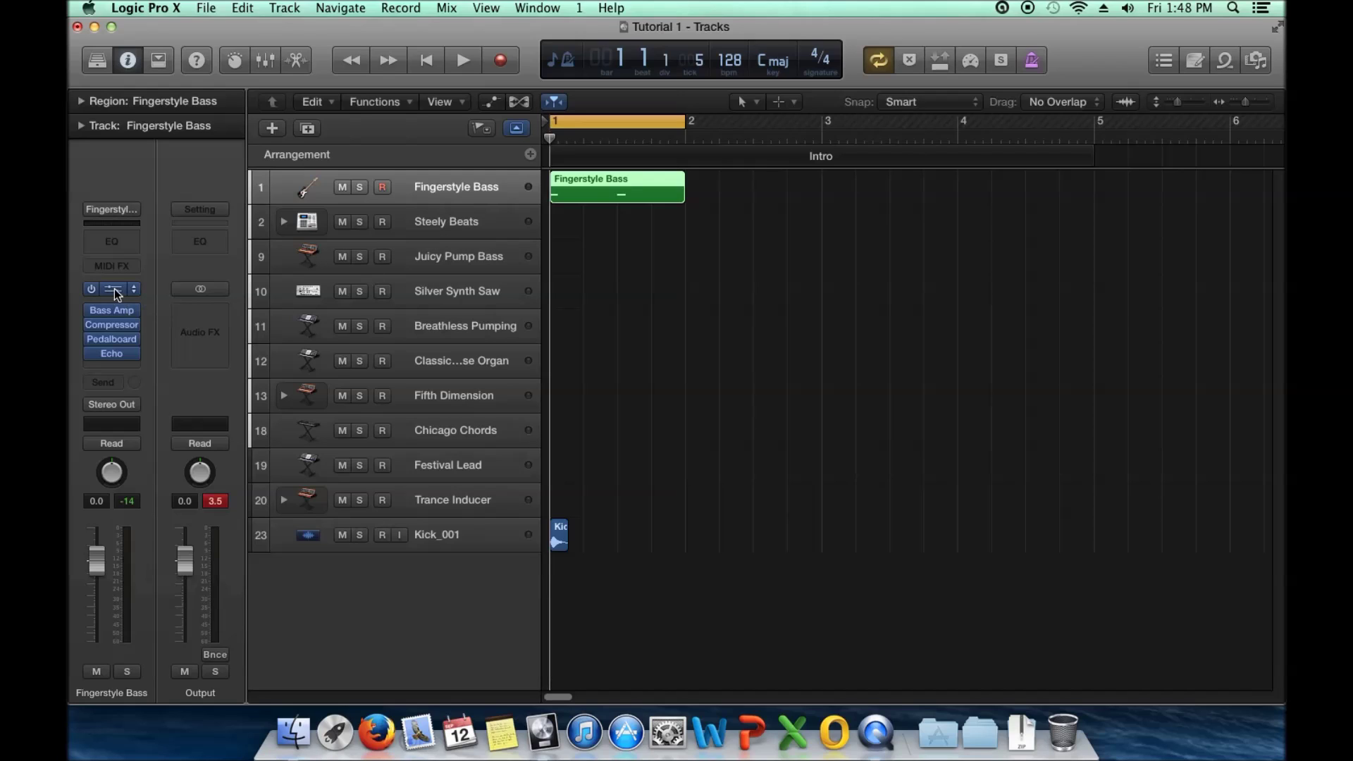
- View the EXS24 instrument on the Fingerstyle Bass track and move its window clear of the track's region
{"action": "left_click", "coordinate": [115, 290]}
{"action": "left_click_drag", "start_coordinate": [420, 73], "coordinate": [744, 113]}
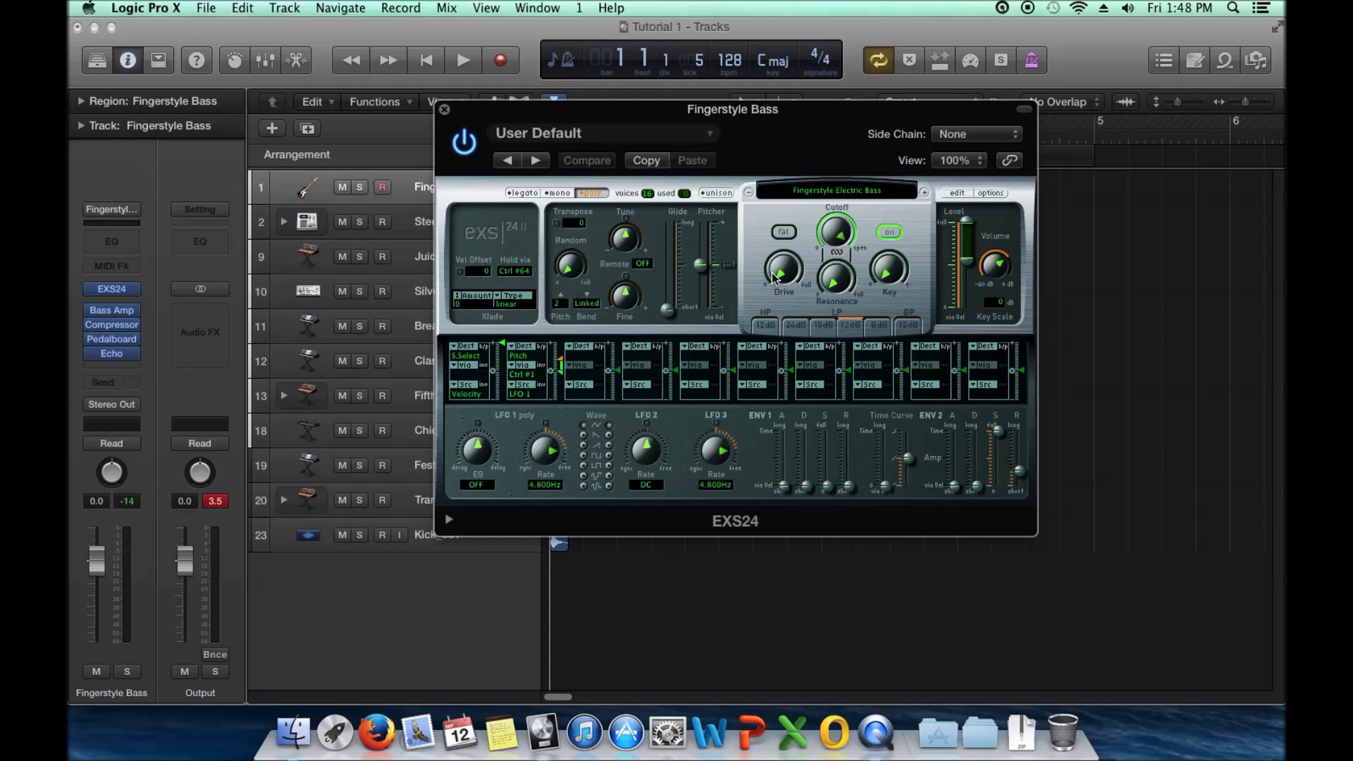
{"action": "left_click_drag", "start_coordinate": [529, 113], "coordinate": [863, 125]}
- Open the Fingerstyle Bass region in the Piano Roll, select its two notes, and raise the Output level to +2.9 dB
{"action": "left_click", "coordinate": [570, 180]}
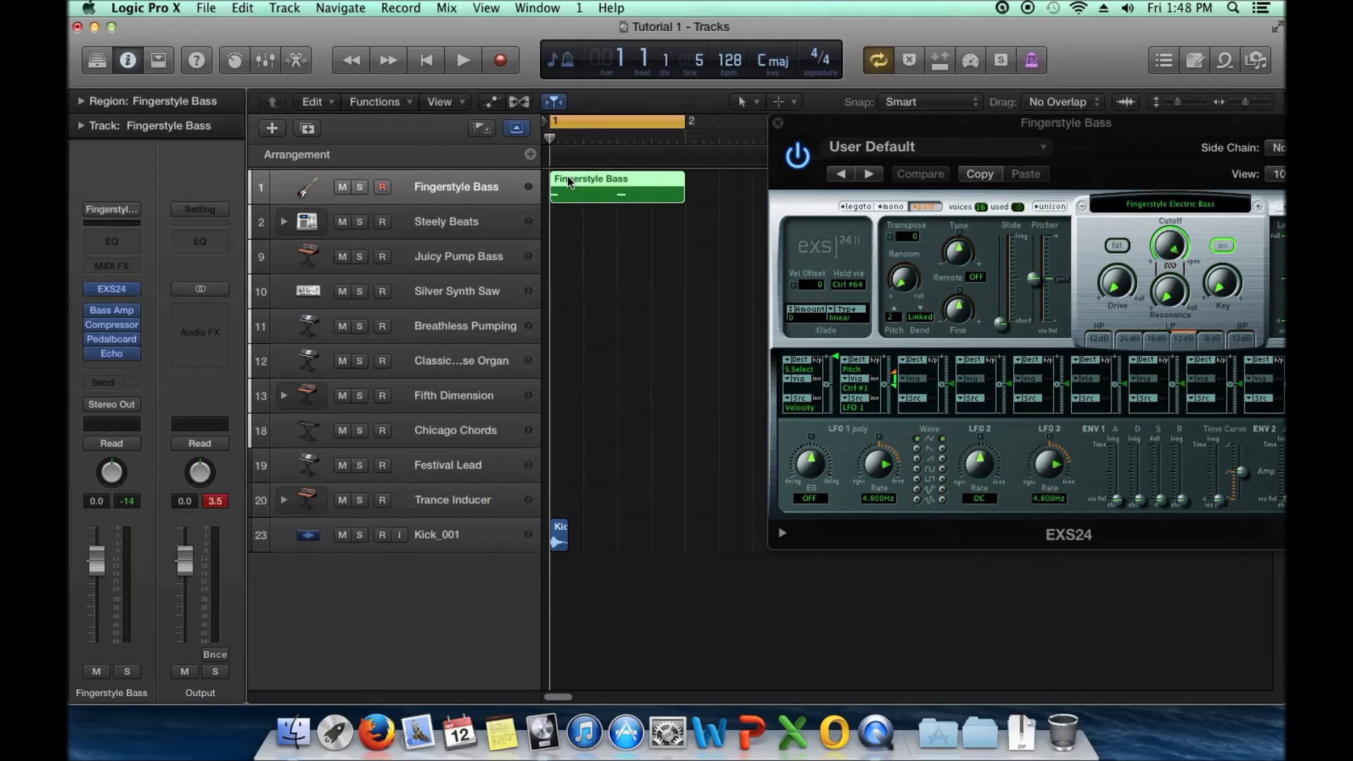
{"action": "double_click", "coordinate": [569, 181]}
{"action": "left_click_drag", "start_coordinate": [540, 548], "coordinate": [500, 588]}
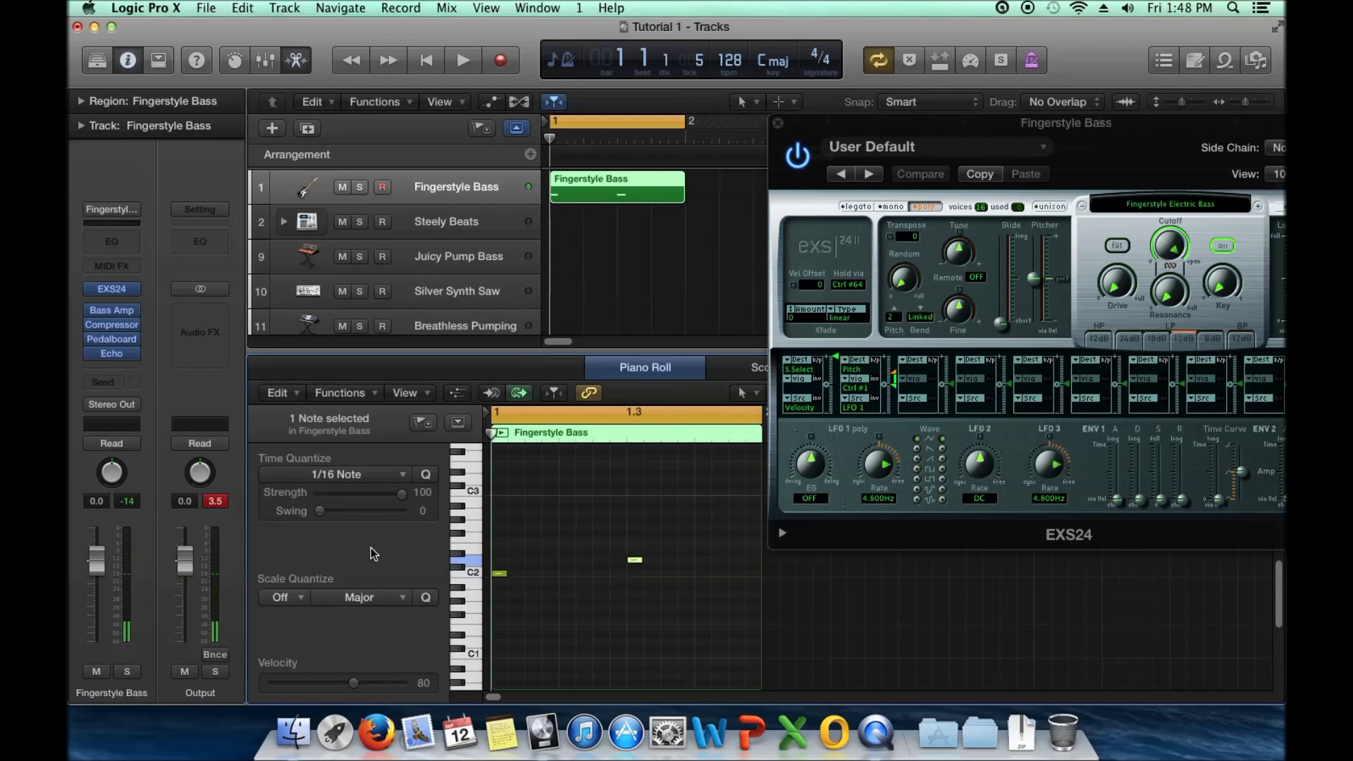
{"action": "left_click_drag", "start_coordinate": [191, 562], "coordinate": [209, 537]}
{"action": "left_click_drag", "start_coordinate": [651, 509], "coordinate": [495, 599]}
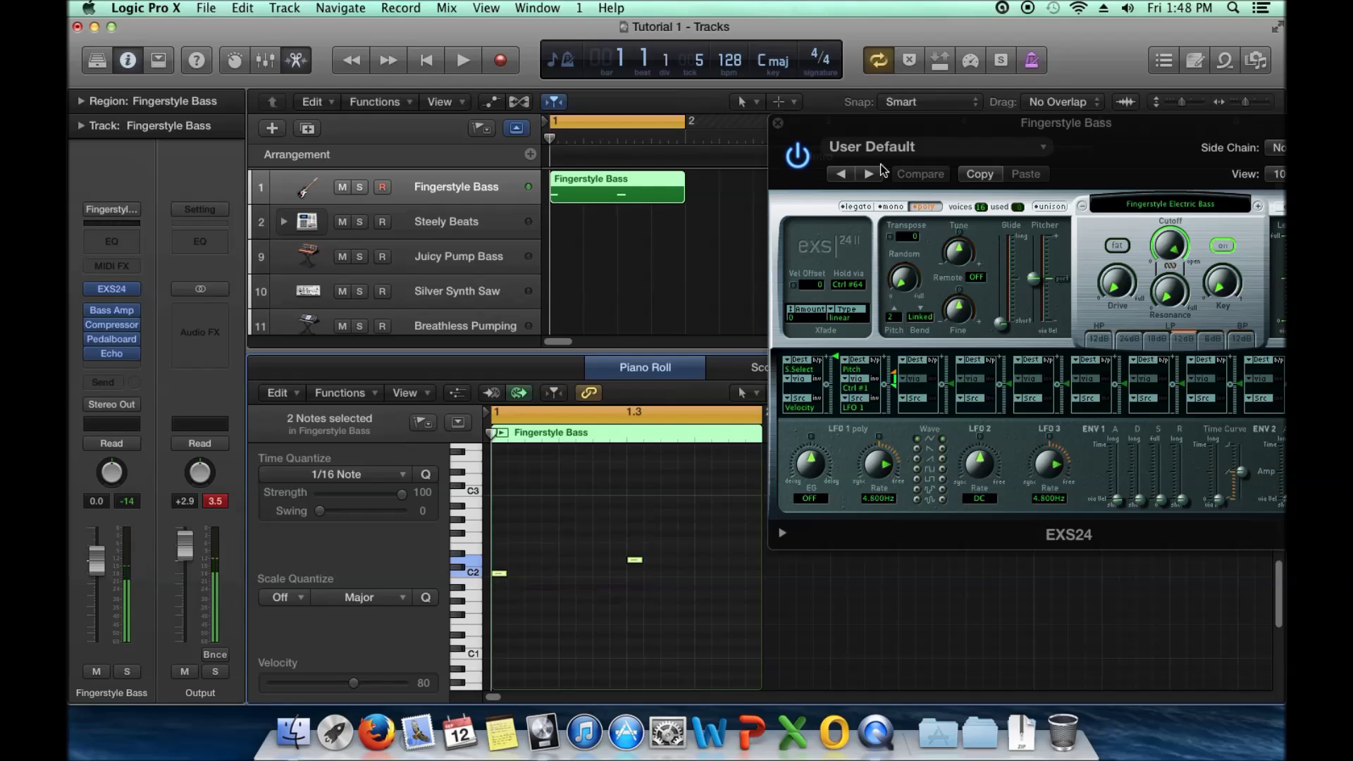
- Bring the whole EXS24 window into view to examine its controls, and close it along with the Piano Roll
{"action": "left_click_drag", "start_coordinate": [891, 127], "coordinate": [755, 127]}
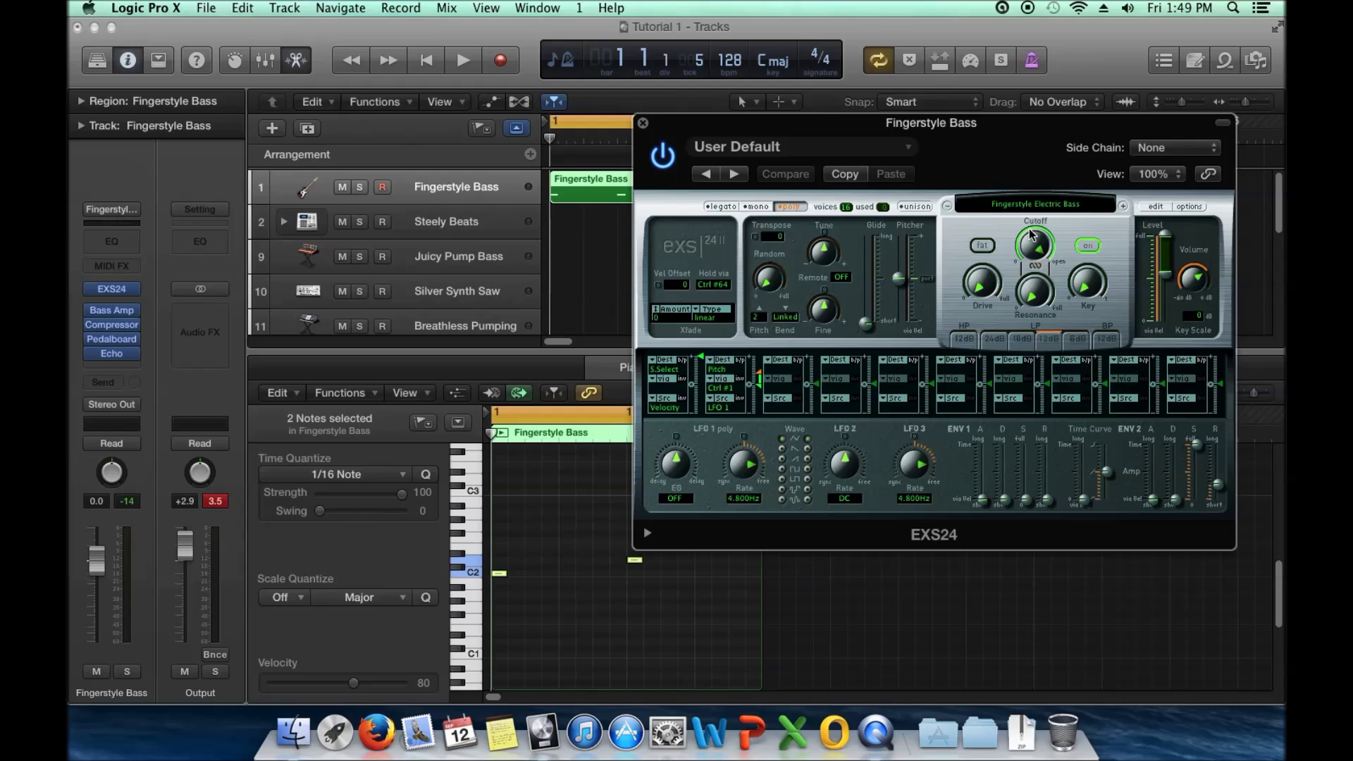
{"action": "mouse_move", "coordinate": [133, 311]}
{"action": "left_click", "coordinate": [643, 125]}
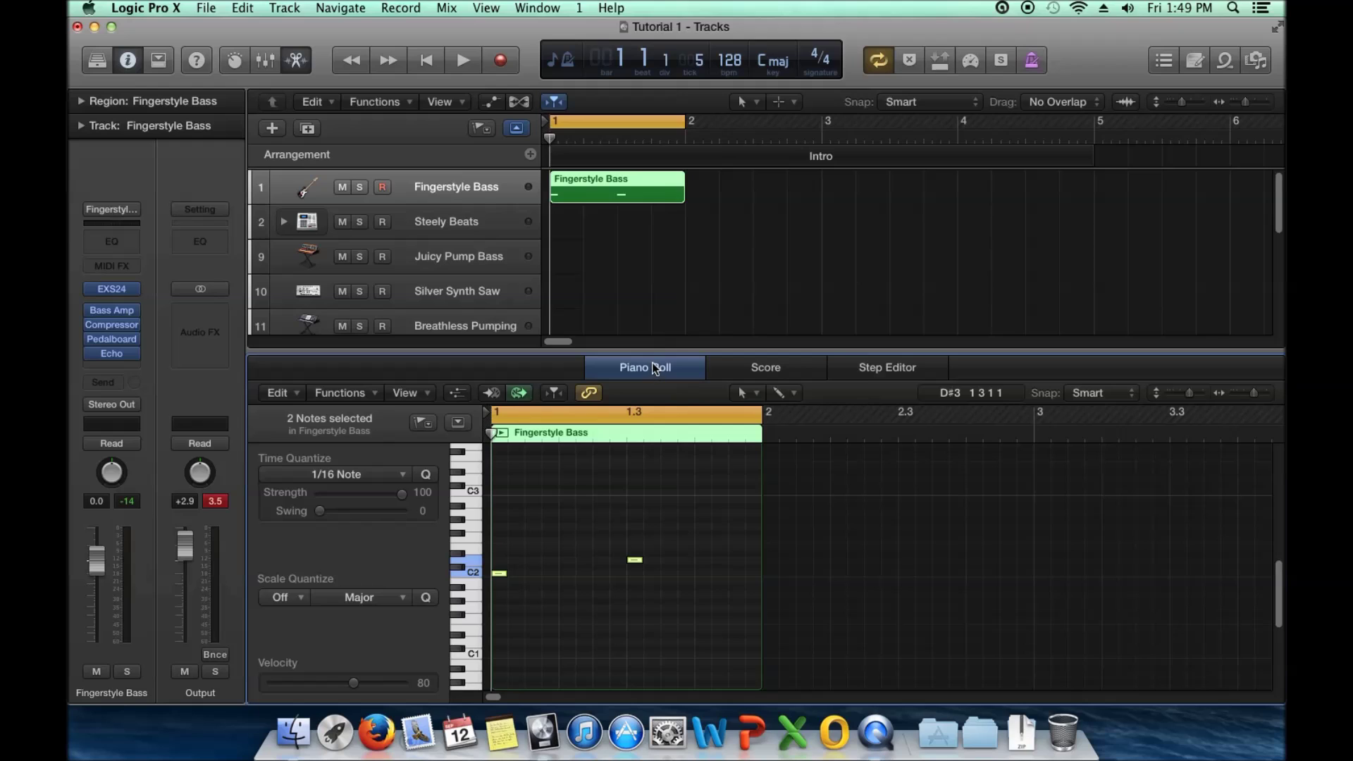
{"action": "left_click_drag", "start_coordinate": [667, 351], "coordinate": [655, 726]}
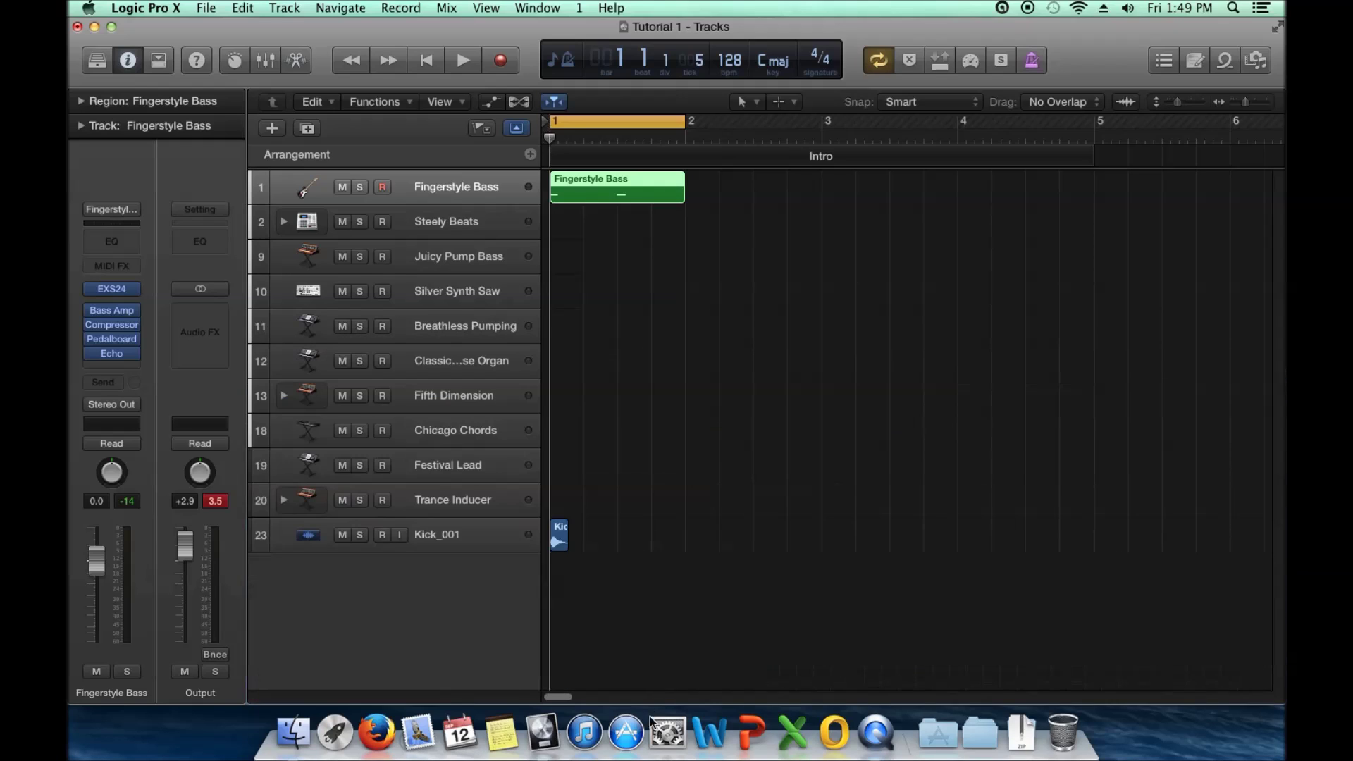
- Compare the Kick_001 and Fingerstyle Bass tracks again, and examine the Kick_001 region's waveform in the audio editor before closing it
{"action": "left_click", "coordinate": [455, 534]}
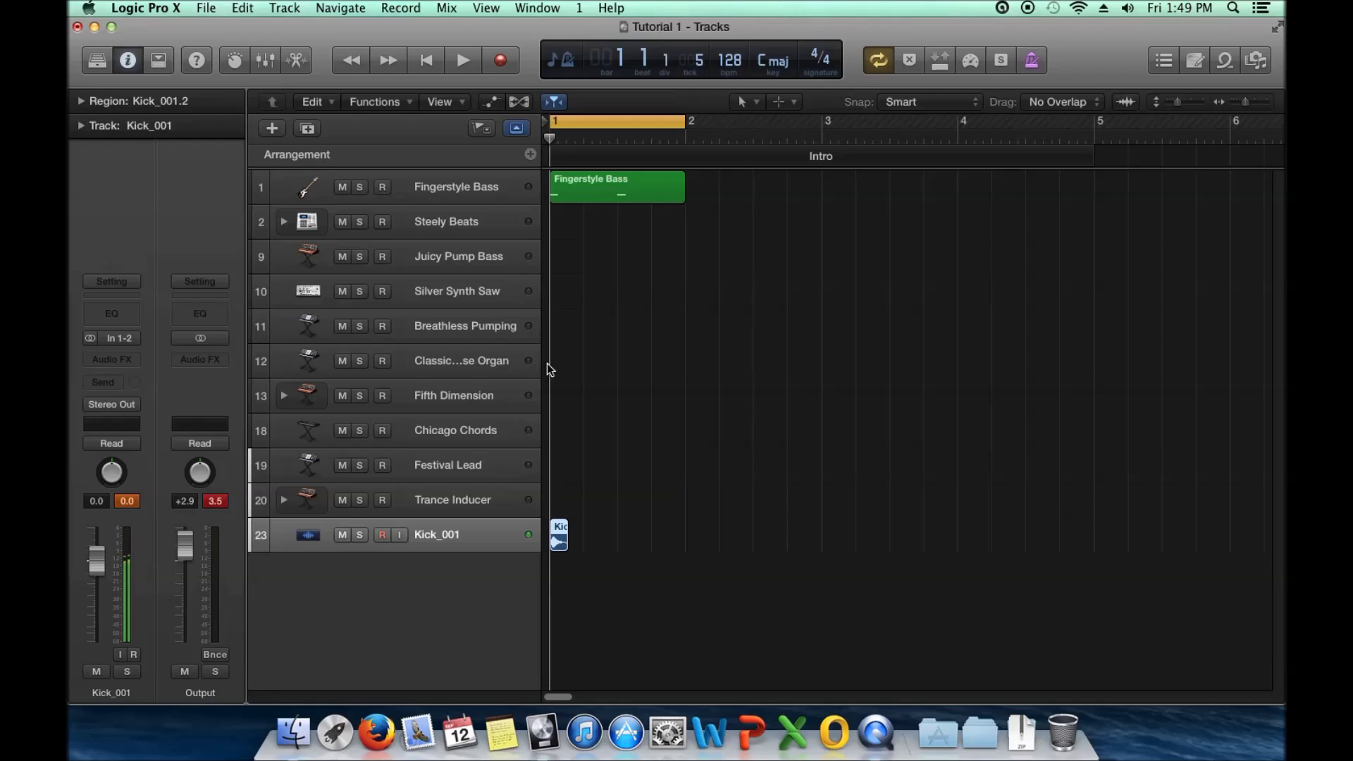
{"action": "left_click", "coordinate": [491, 189]}
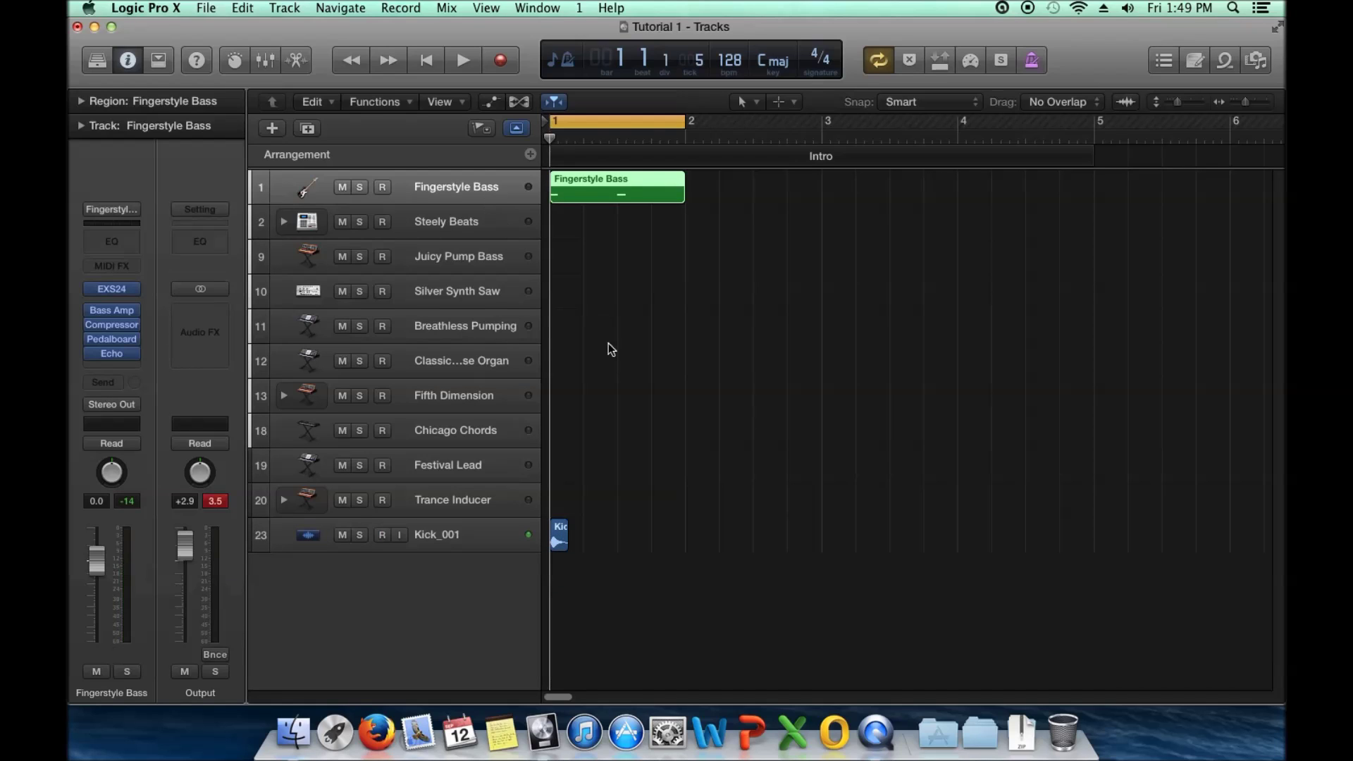
{"action": "left_click", "coordinate": [659, 458]}
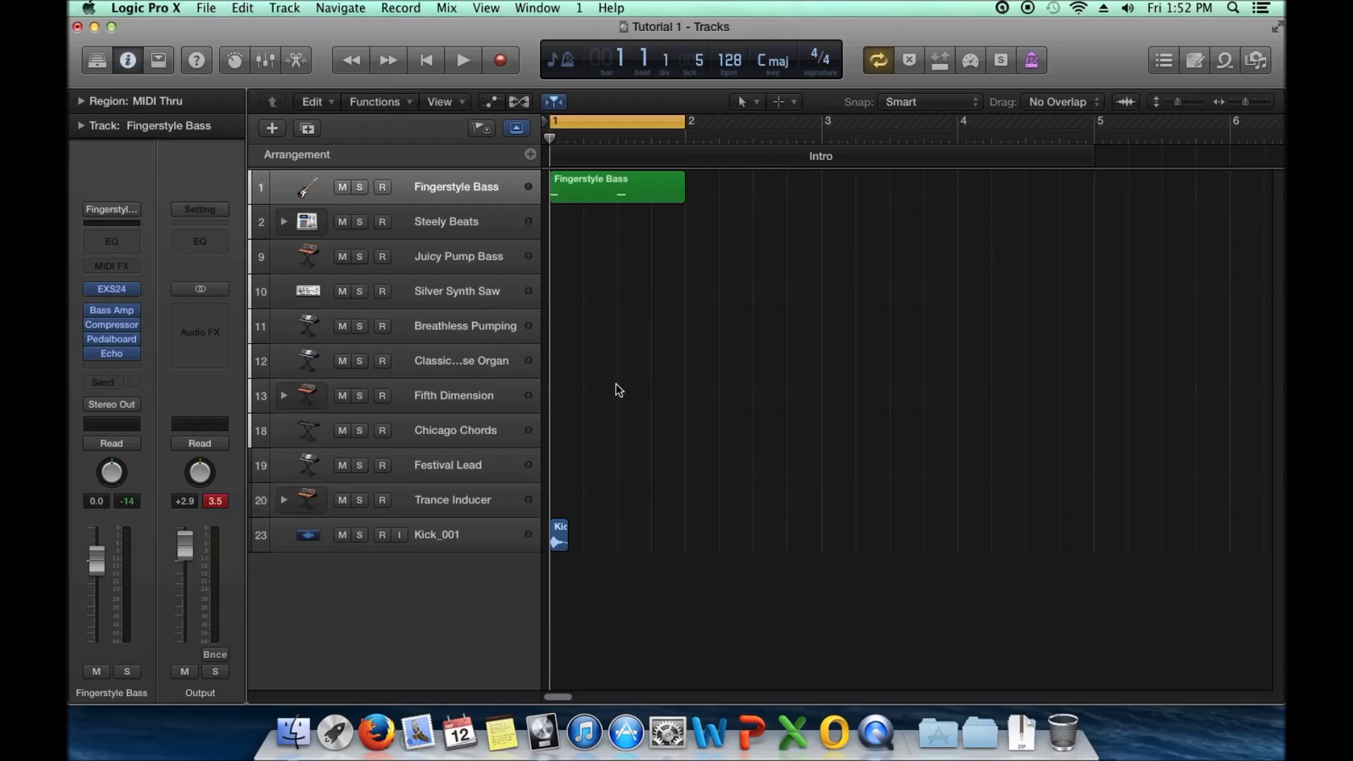
{"action": "left_click", "coordinate": [561, 536]}
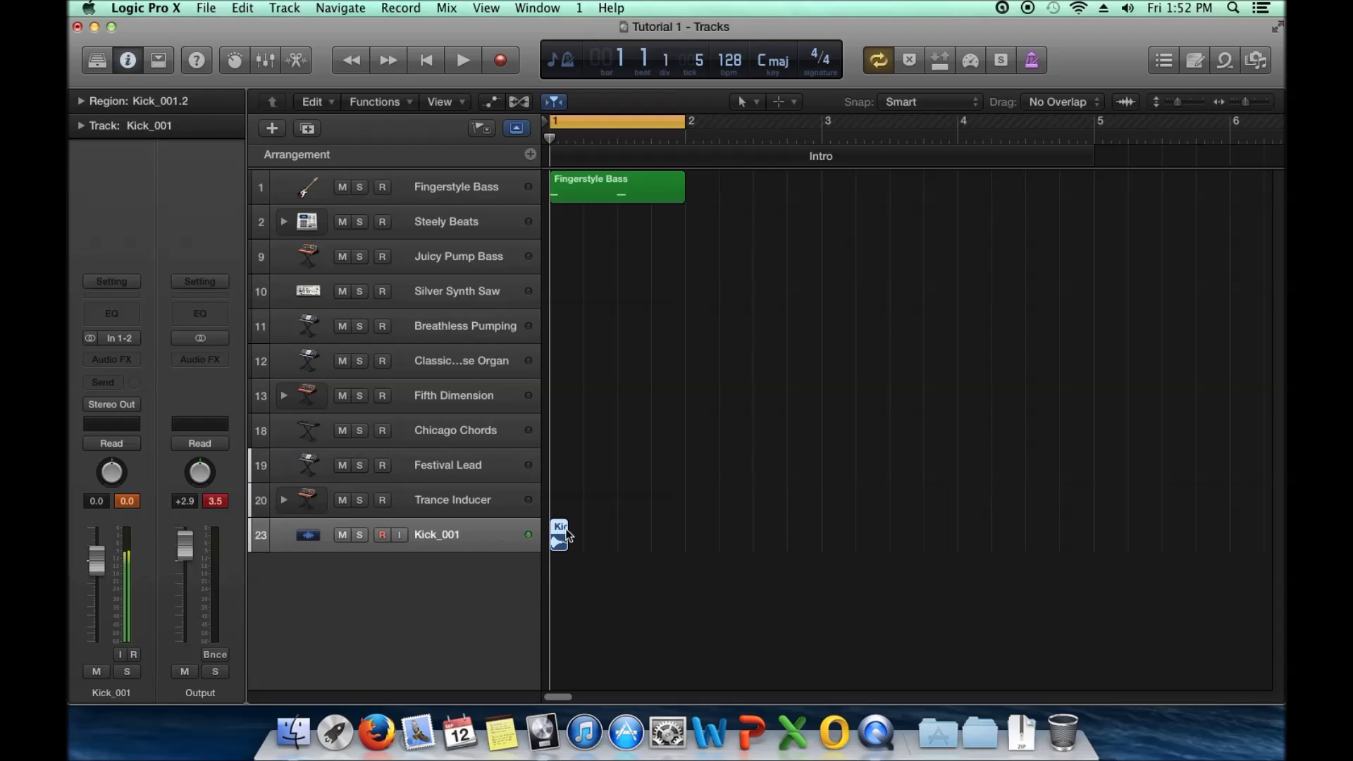
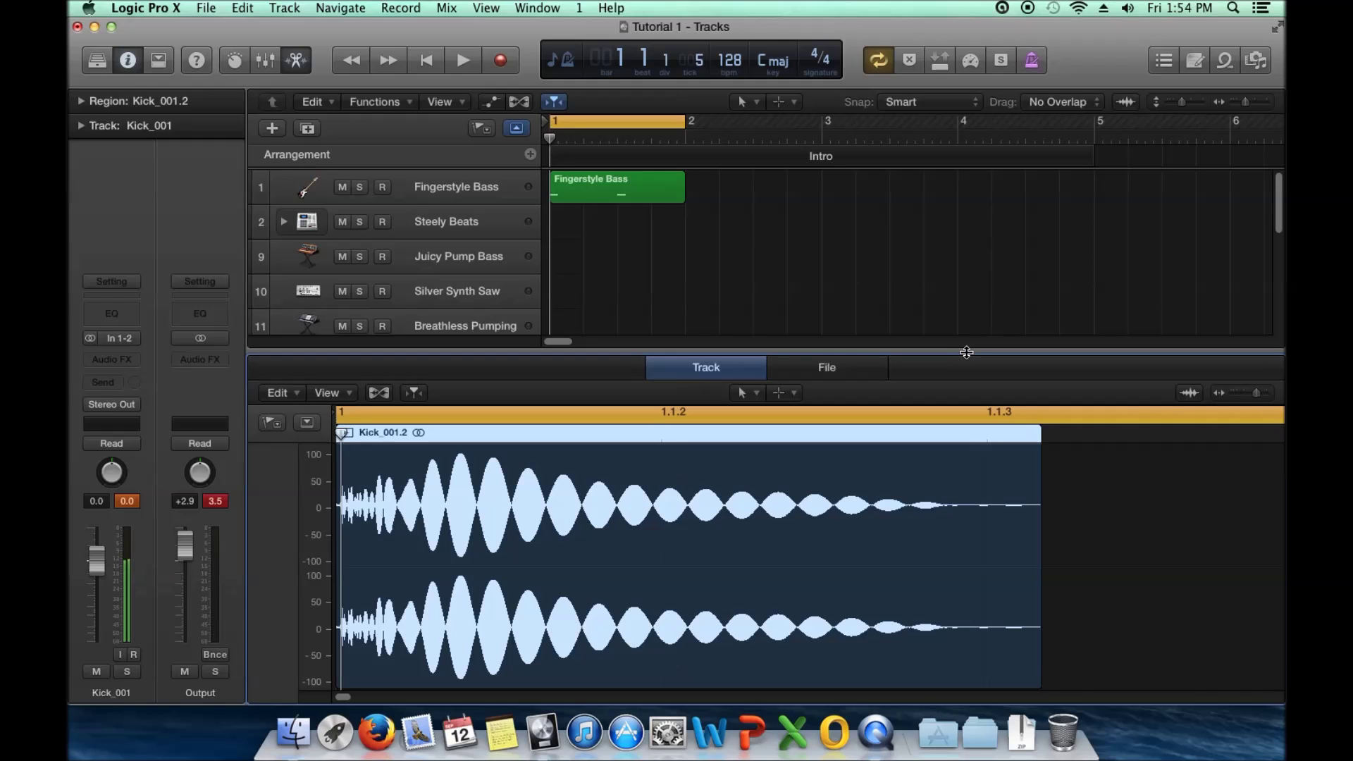
{"action": "left_click_drag", "start_coordinate": [966, 353], "coordinate": [936, 678]}
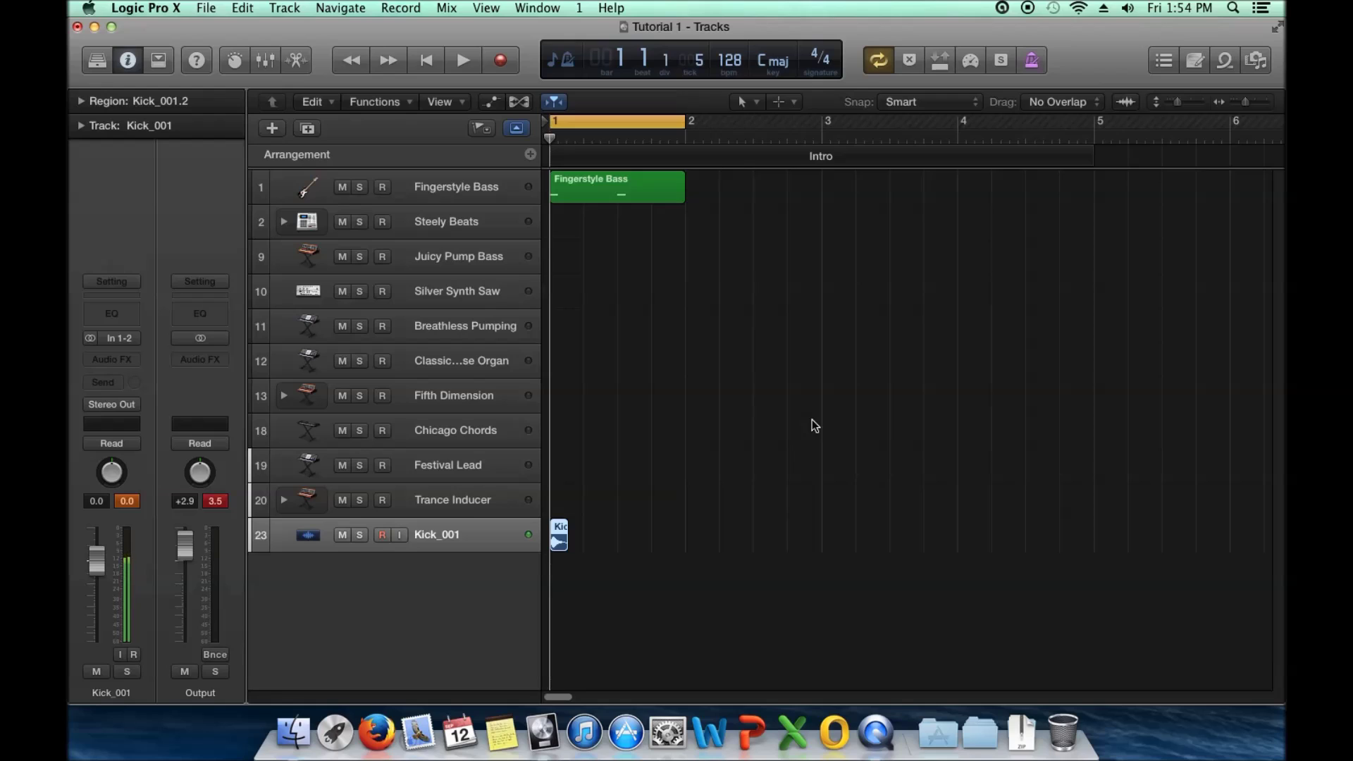
- Expand the Steely Beats stack, look through its Kick, Snare, Hi Hat and Percussion tracks, and collapse it again
{"action": "left_click", "coordinate": [424, 222]}
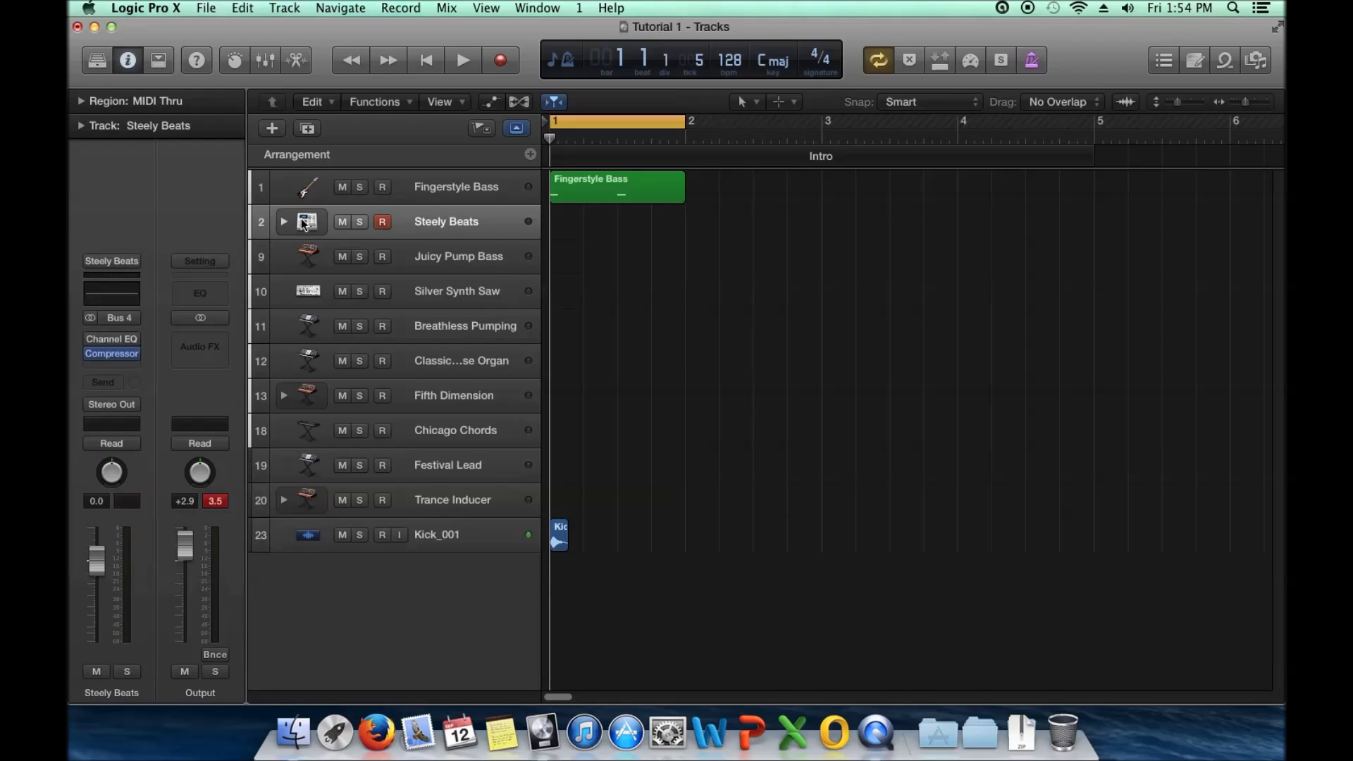
{"action": "left_click", "coordinate": [285, 220]}
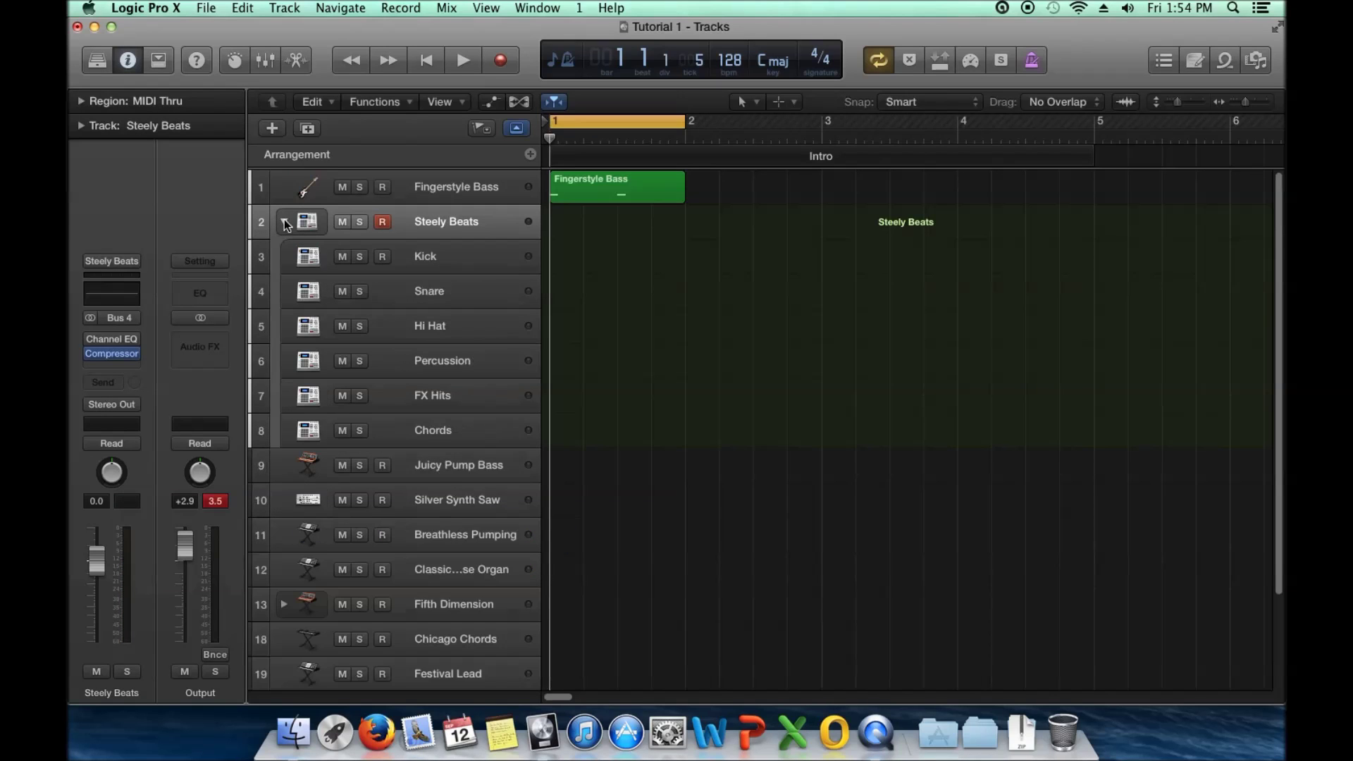
{"action": "left_click", "coordinate": [432, 258]}
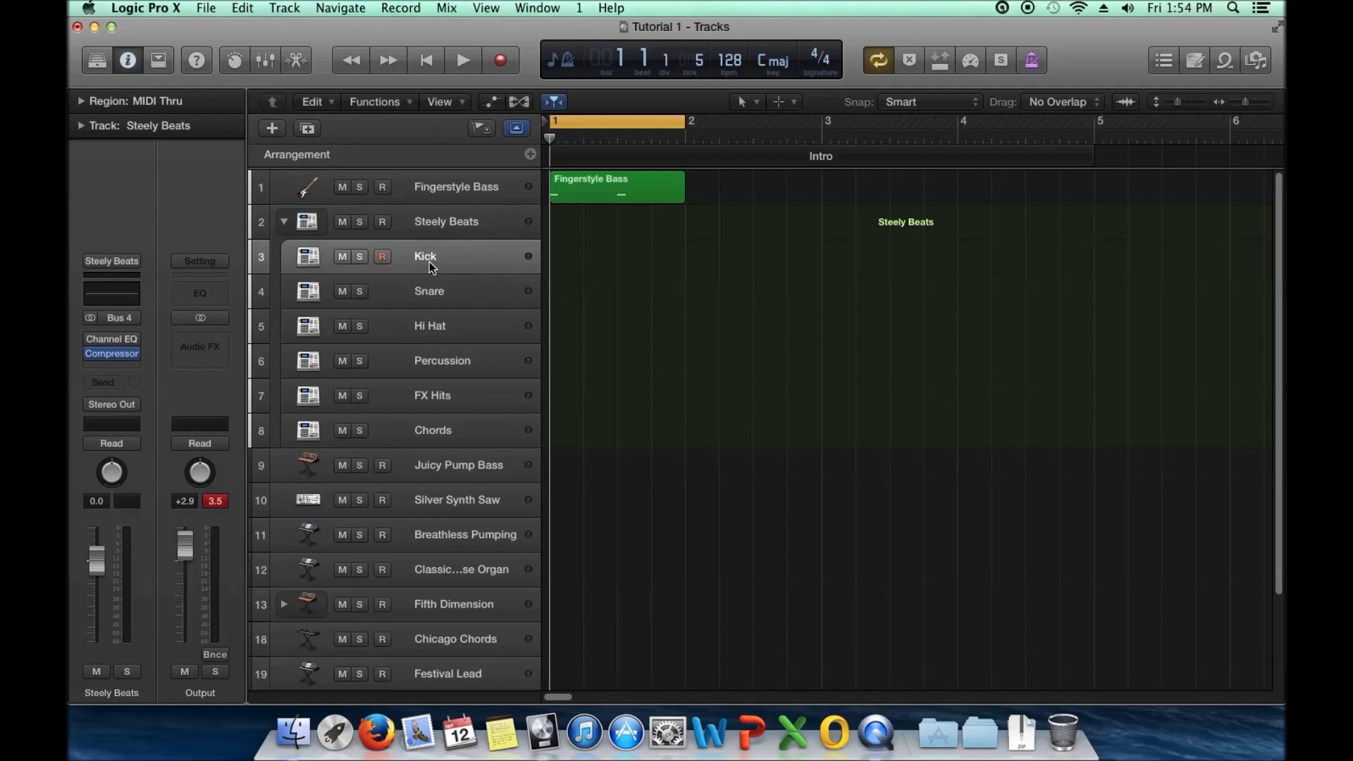
{"action": "left_click", "coordinate": [439, 299]}
{"action": "left_click", "coordinate": [438, 317]}
{"action": "left_click", "coordinate": [445, 361]}
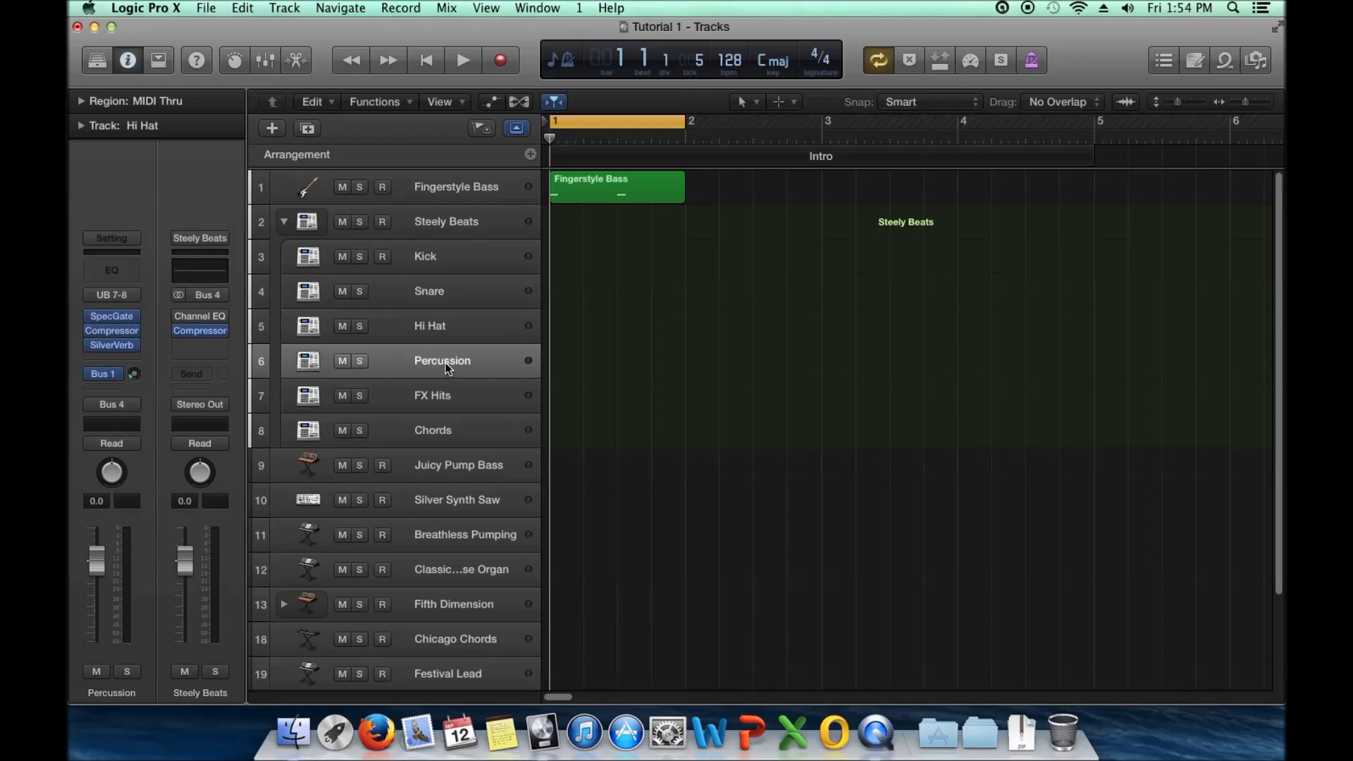
{"action": "left_click", "coordinate": [284, 221]}
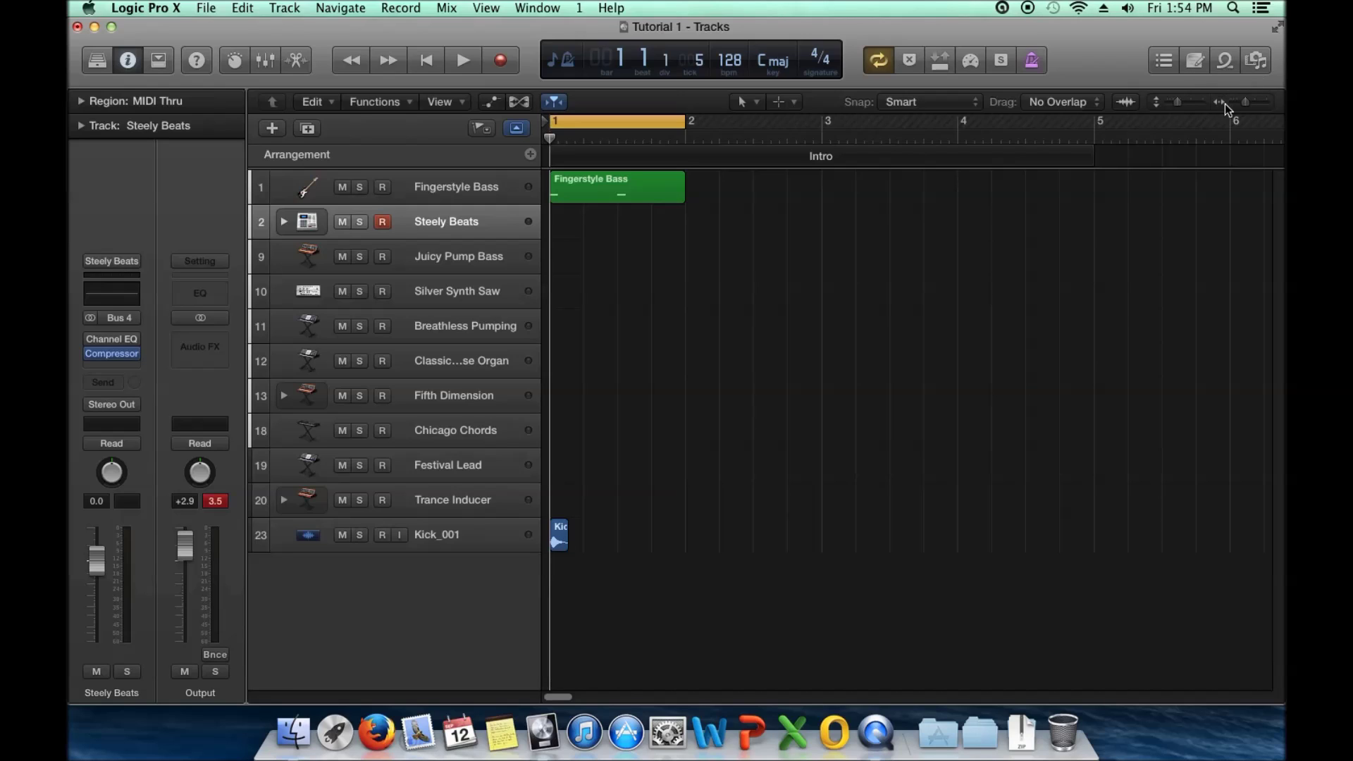
- Browse the My Samples folder in the file browser and preview Kick_001.wav from Designed Samples
{"action": "left_click", "coordinate": [1262, 62]}
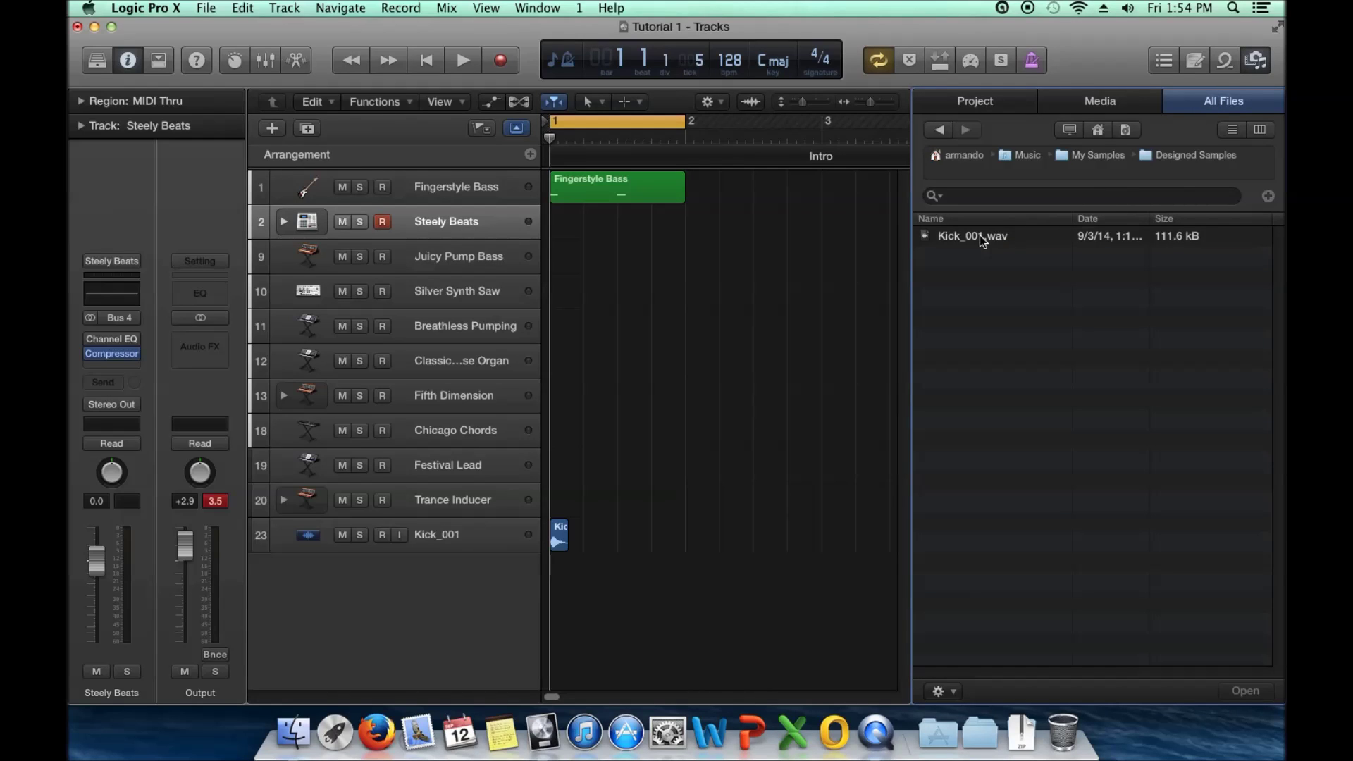
{"action": "left_click", "coordinate": [1085, 155]}
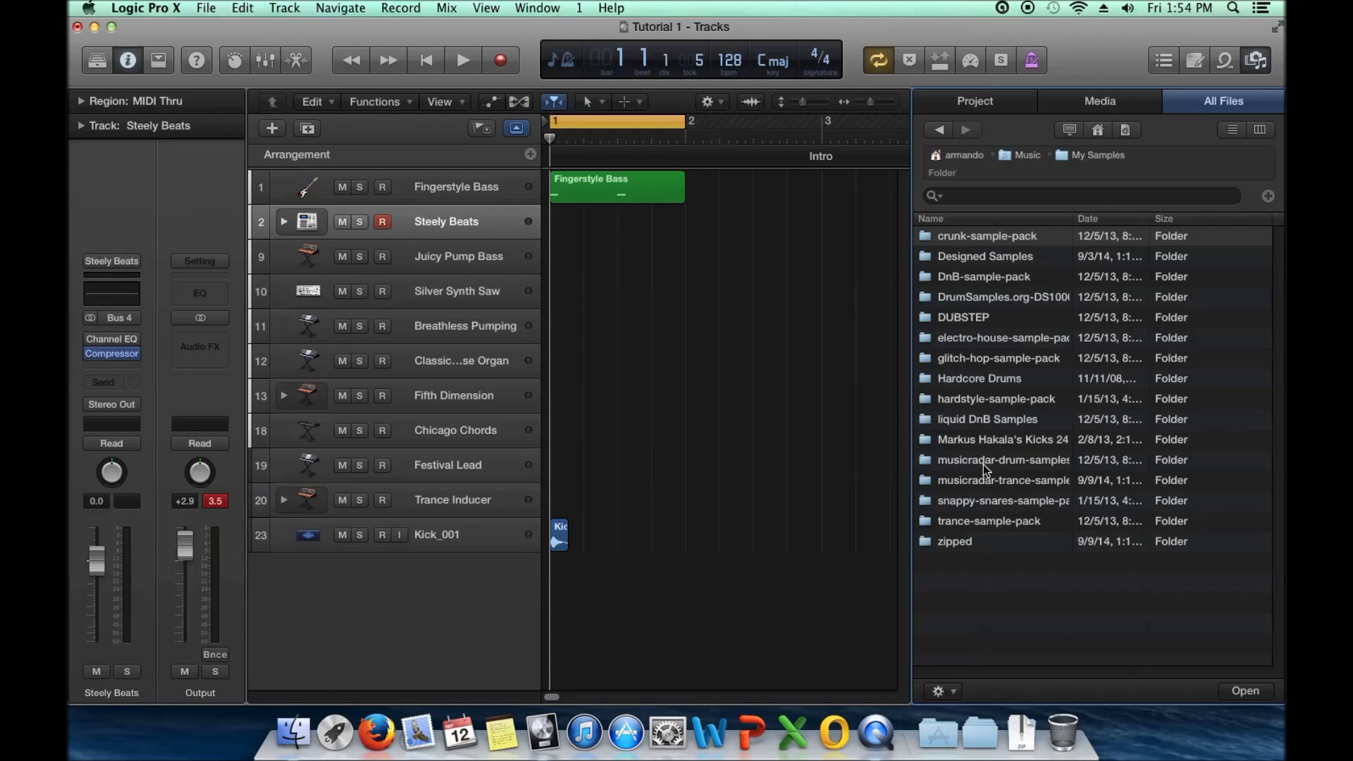
{"action": "double_click", "coordinate": [1001, 255]}
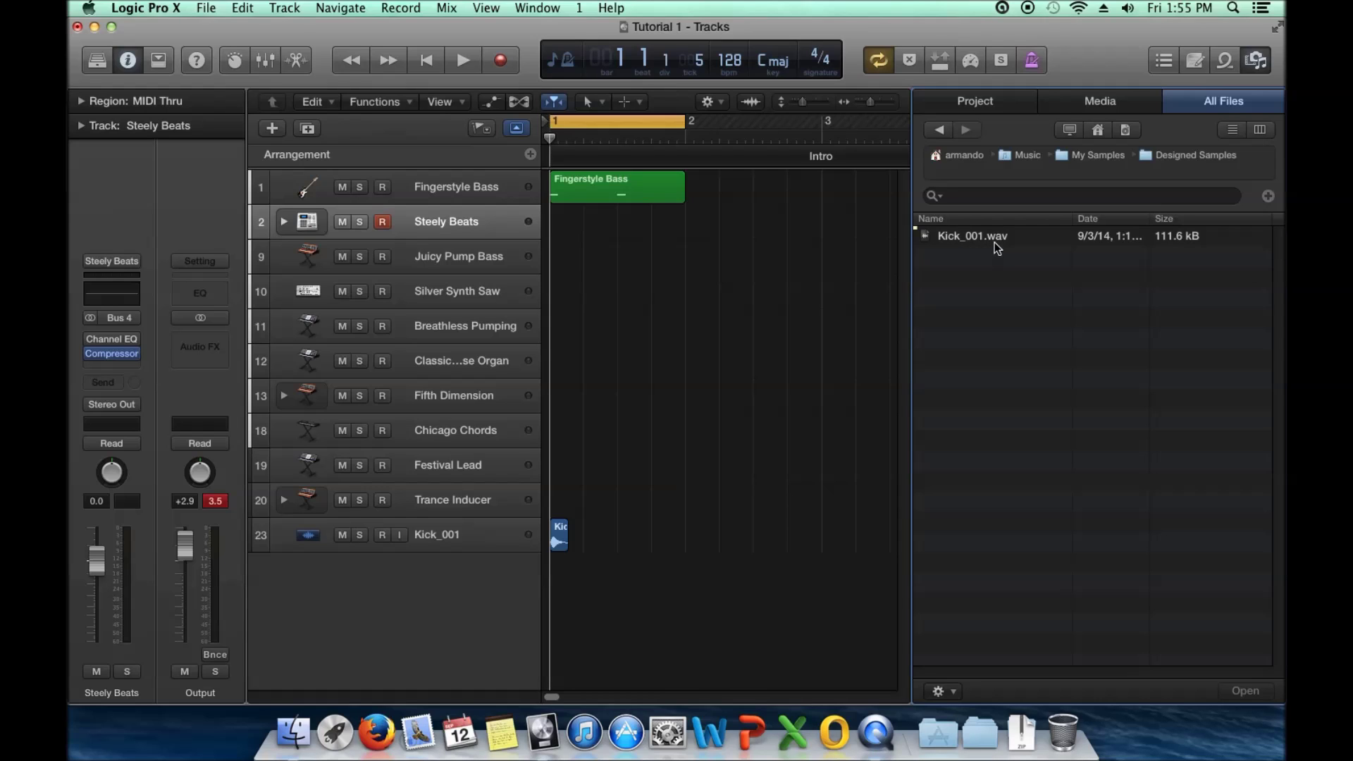
{"action": "left_click", "coordinate": [997, 235]}
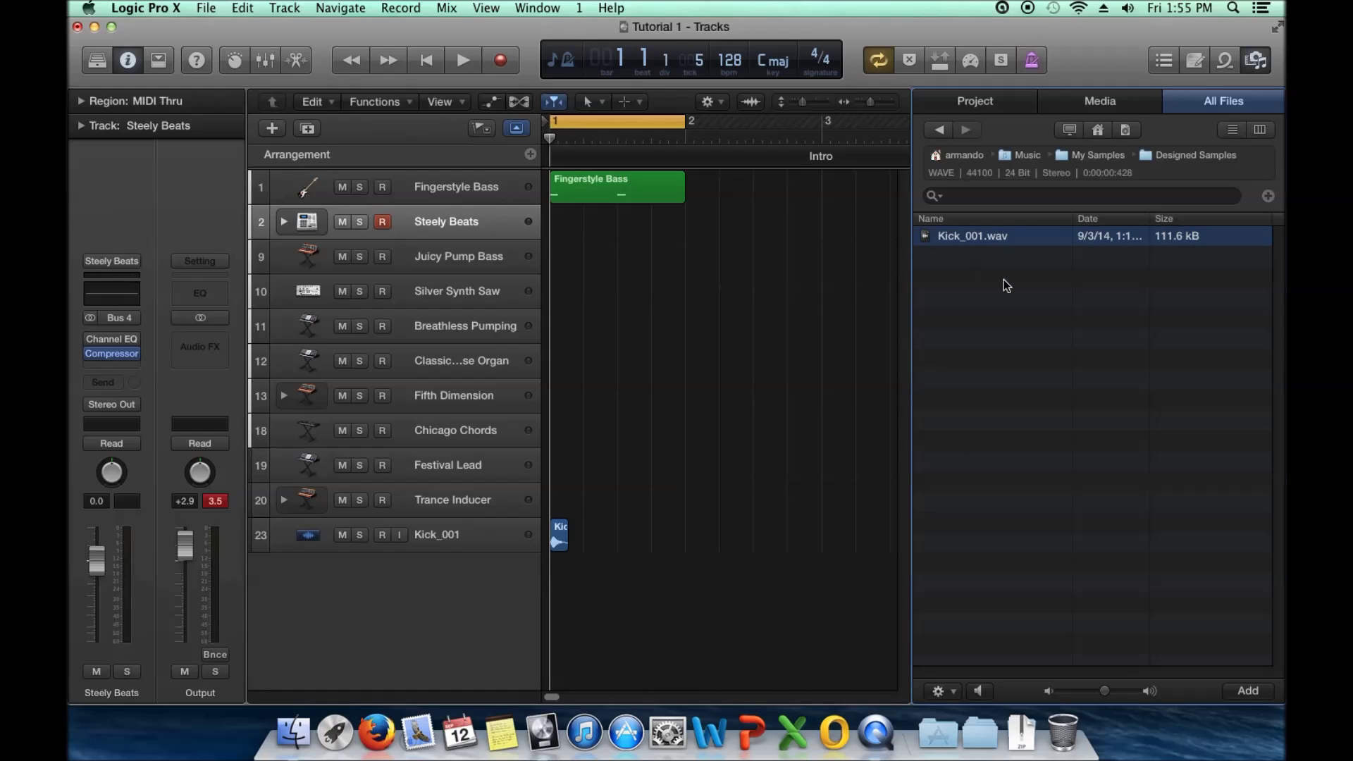
{"action": "left_click", "coordinate": [980, 690]}
- Create a one-bar MIDI region at bar 1 on the Steely Beats Kick track and add a C1 note at its start
{"action": "left_click", "coordinate": [284, 222]}
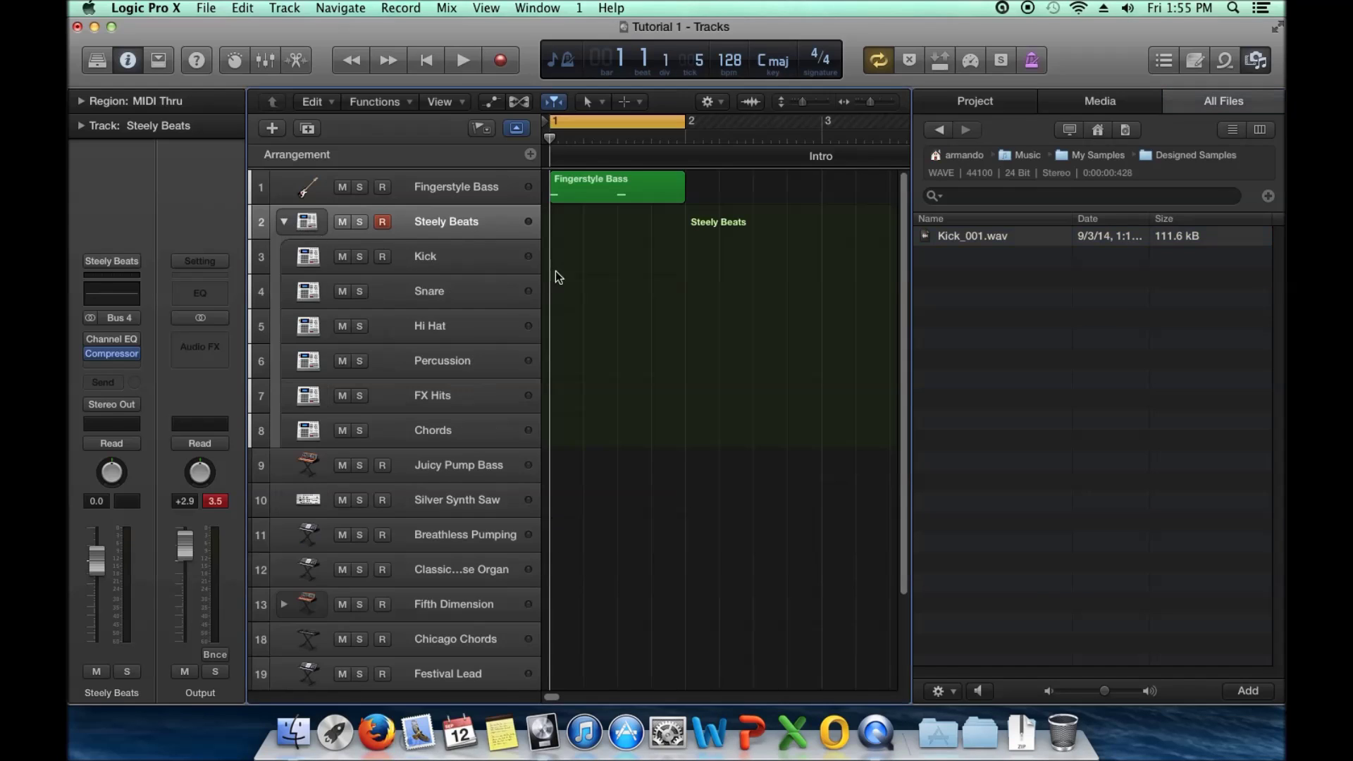
{"action": "right_click", "coordinate": [566, 262]}
{"action": "left_click", "coordinate": [617, 270]}
{"action": "double_click", "coordinate": [559, 260]}
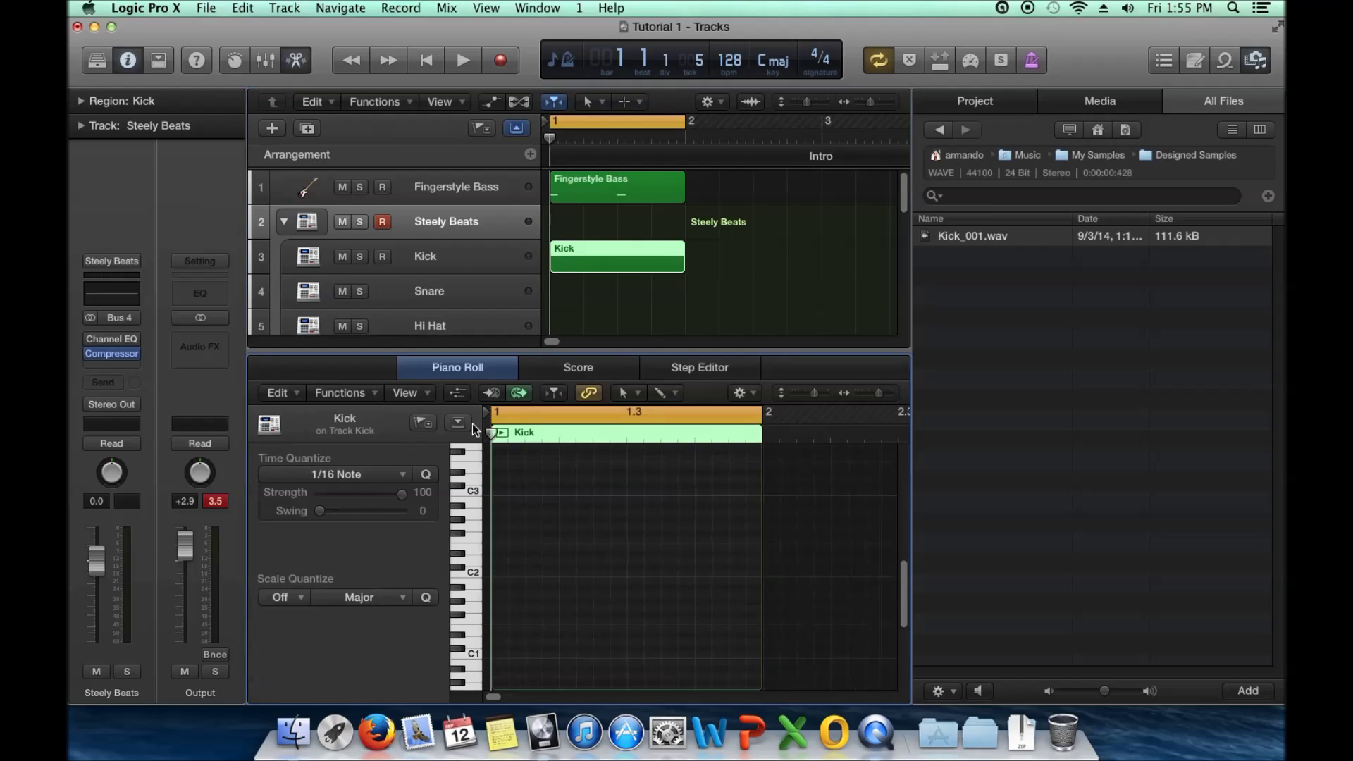
{"action": "left_click", "coordinate": [500, 657]}
{"action": "left_click", "coordinate": [500, 657]}
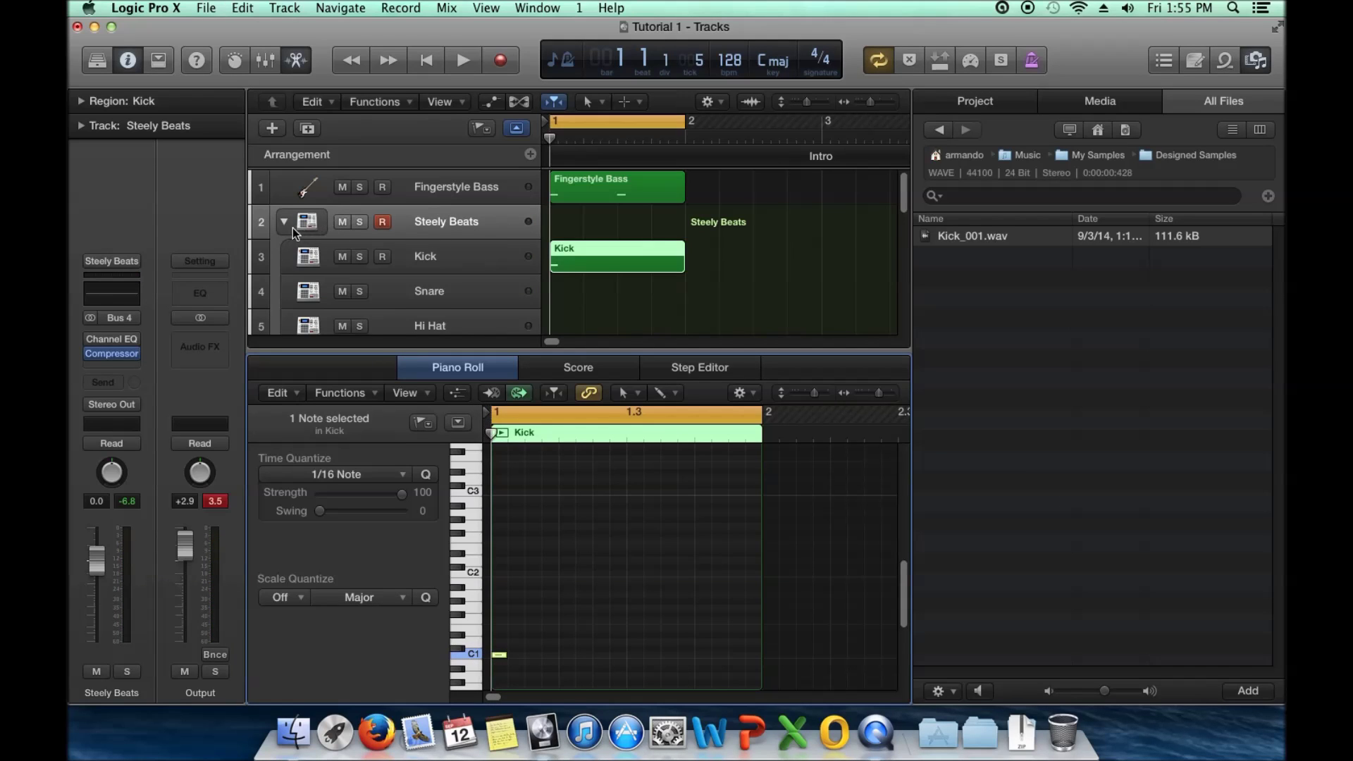
- Examine the Ultrabeat instrument and its drum sounds on the Kick track, and close its window
{"action": "left_click", "coordinate": [311, 265]}
{"action": "left_click", "coordinate": [106, 325]}
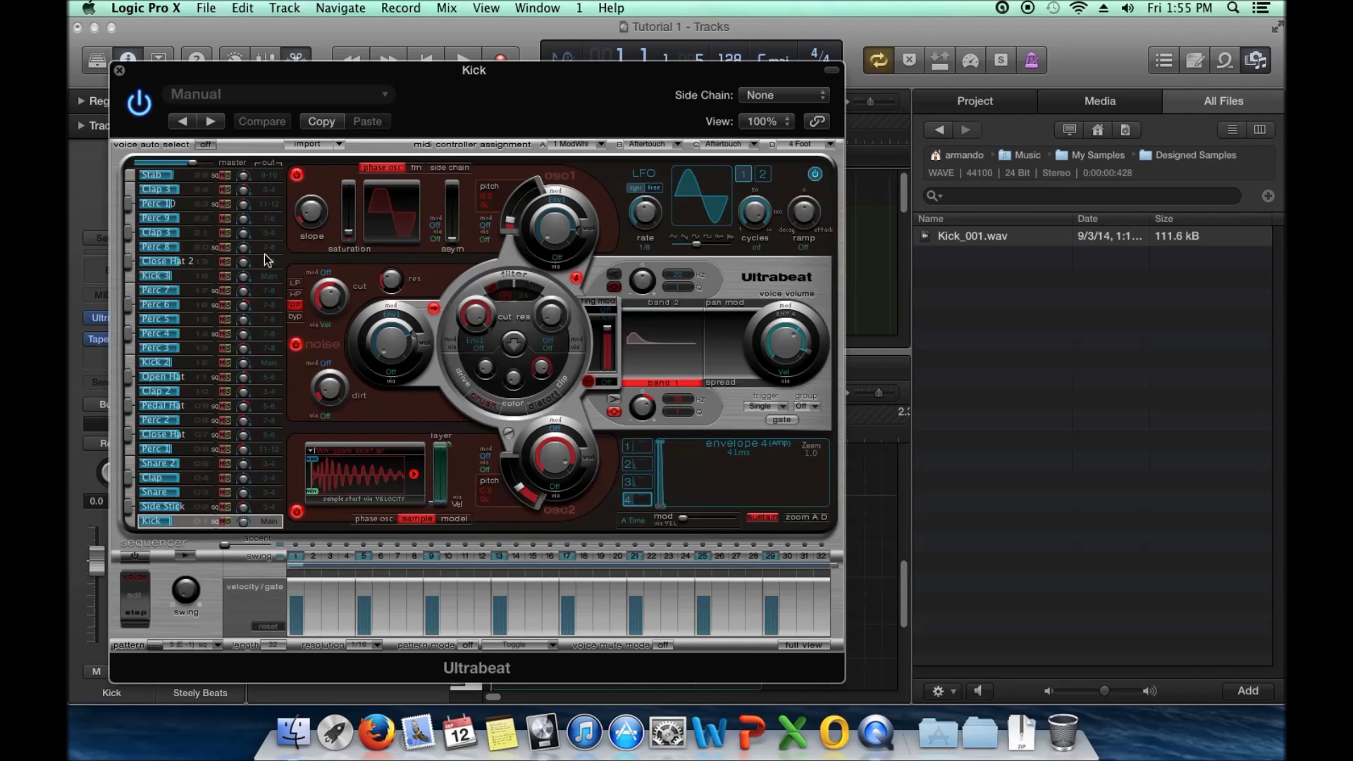
{"action": "left_click", "coordinate": [119, 72]}
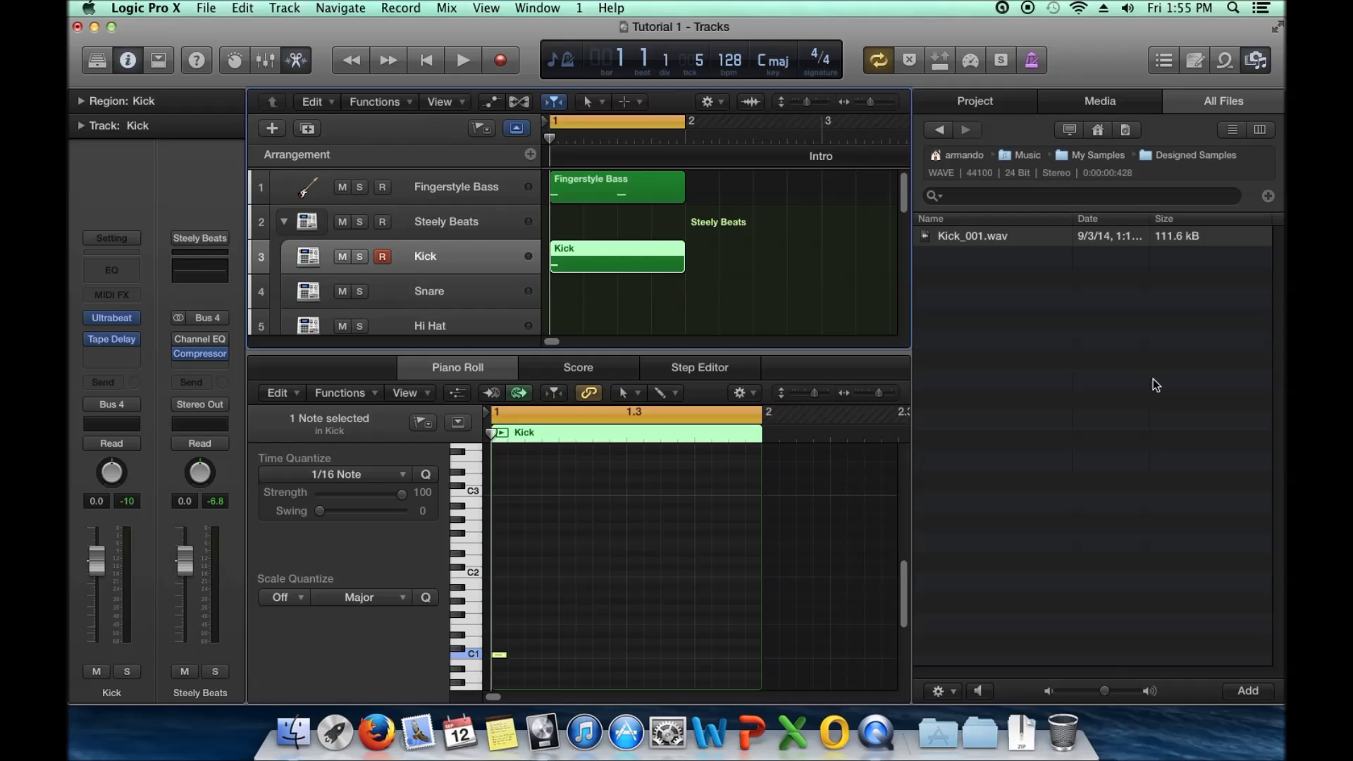
- Browse from My Samples to the BassDrums2 folder inside DrumSamples.org-DS1000
{"action": "left_click", "coordinate": [1113, 332]}
{"action": "left_click", "coordinate": [1097, 156]}
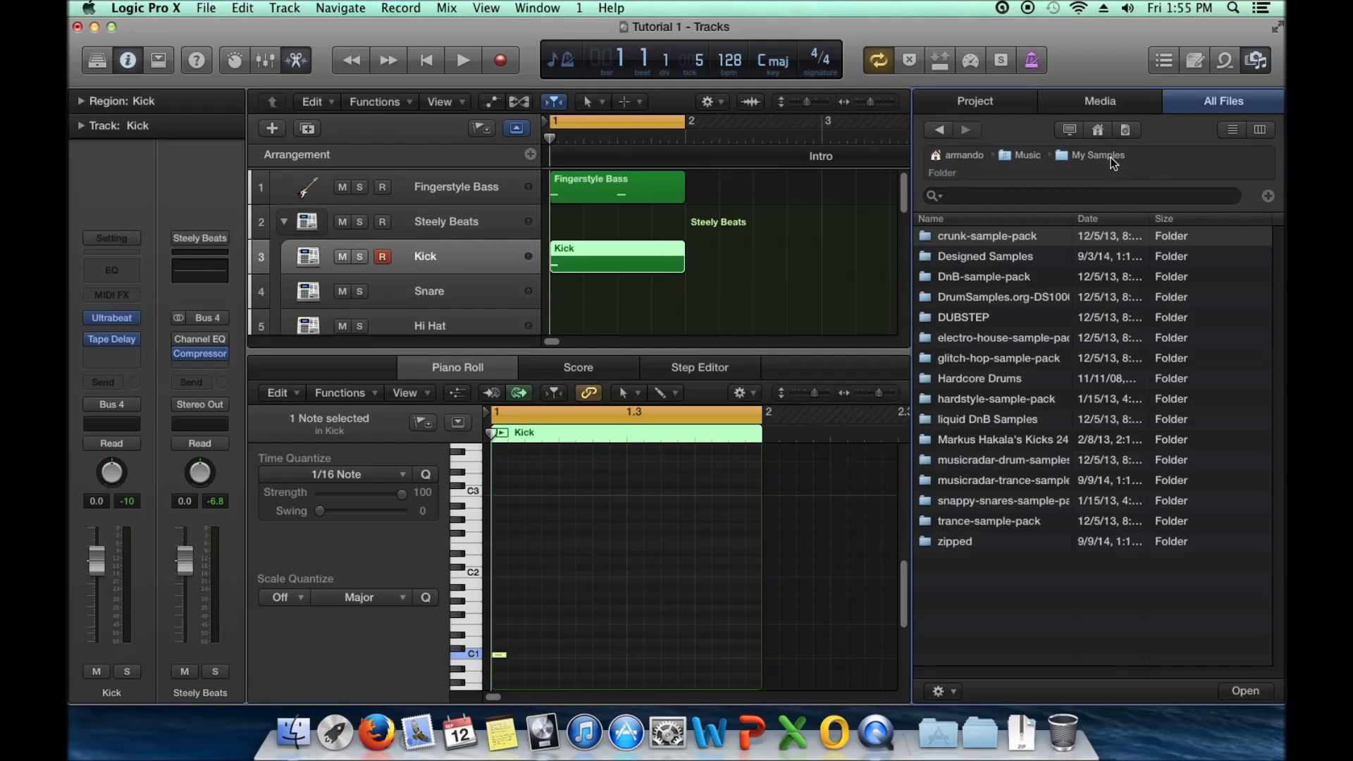
{"action": "double_click", "coordinate": [1003, 294]}
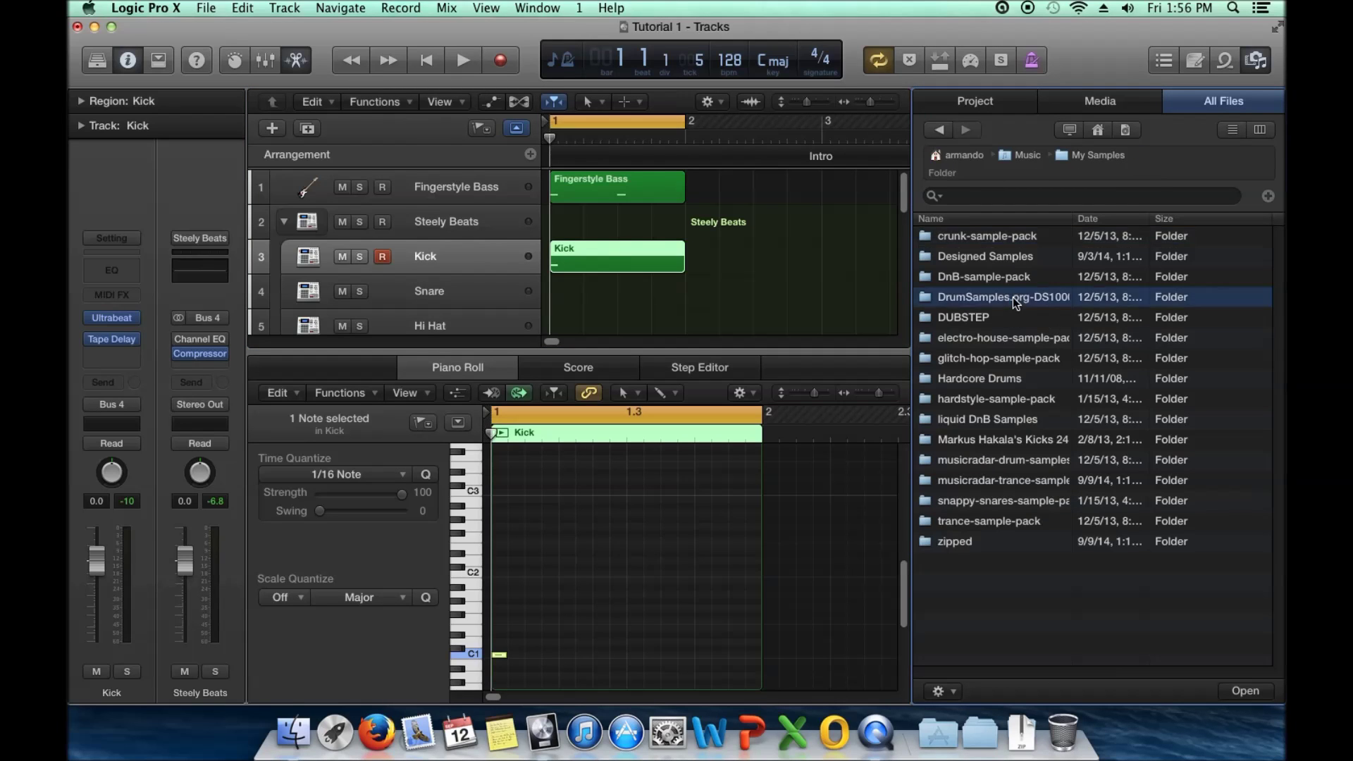
{"action": "double_click", "coordinate": [1008, 257]}
- Turn on sample preview and audition the bass drum samples one after another, from bassdrum100.wav down to bassdrum57.wav
{"action": "left_click", "coordinate": [1000, 241]}
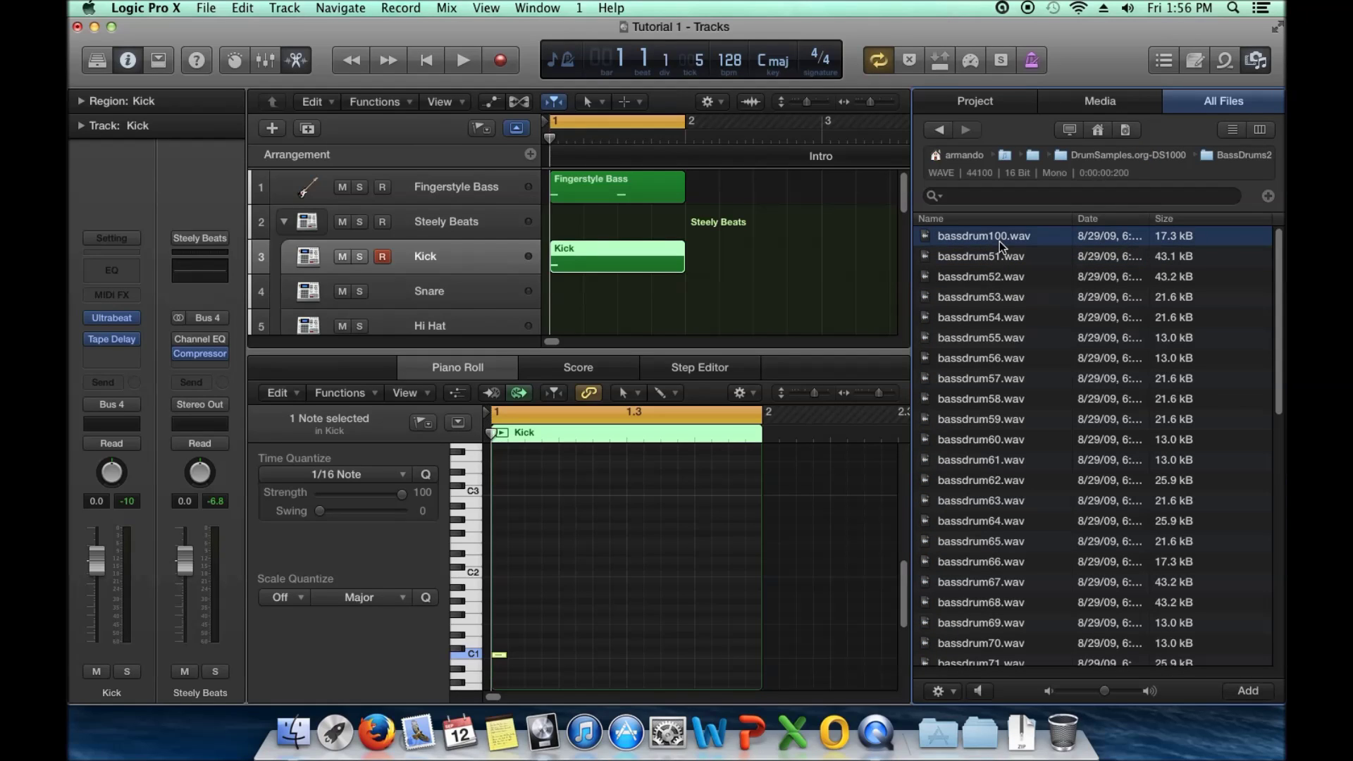
{"action": "left_click", "coordinate": [981, 694]}
{"action": "key", "text": "Down"}
{"action": "key", "text": "Down"}
{"action": "key", "text": "Down"}
{"action": "key", "text": "Down"}
{"action": "key", "text": "Down"}
{"action": "key", "text": "Down"}
{"action": "key", "text": "Down"}
{"action": "key", "text": "Down"}
{"action": "key", "text": "Down"}
{"action": "key", "text": "Down"}
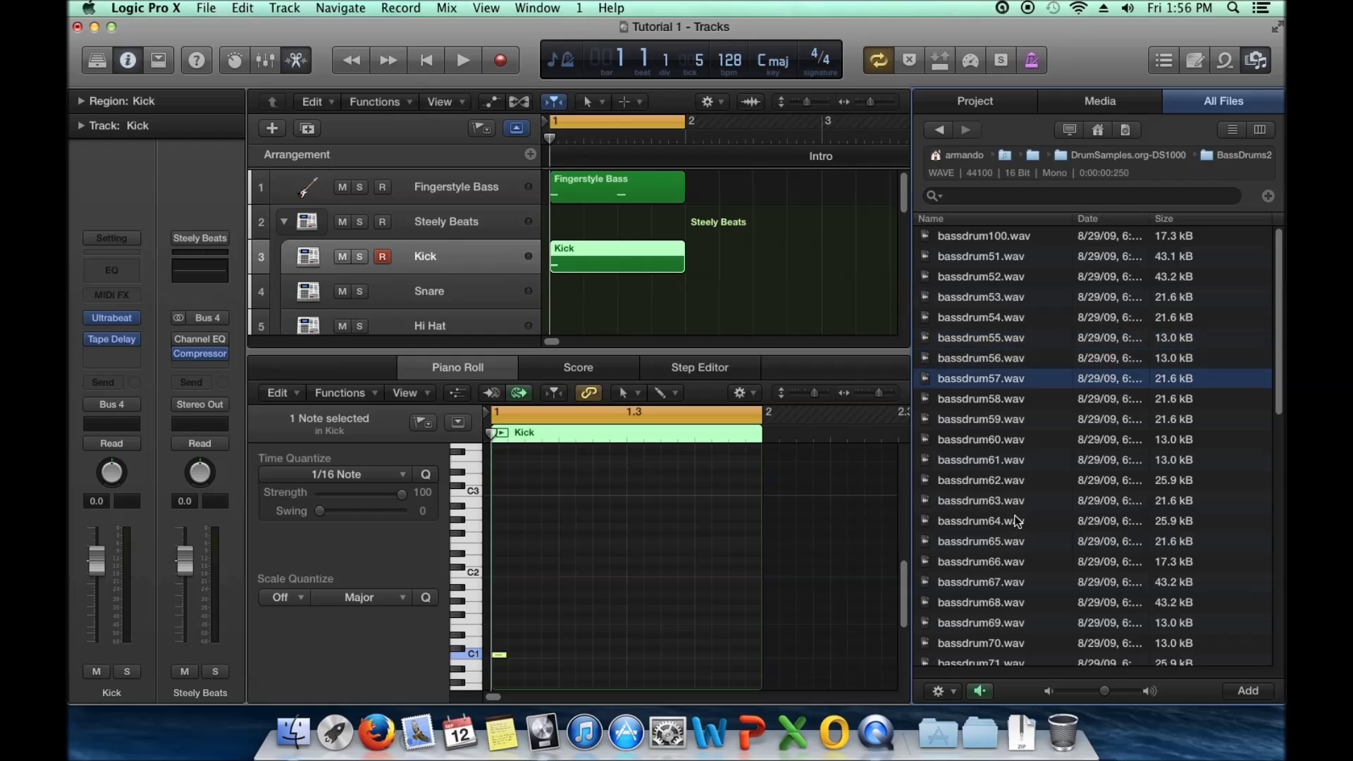
- Audition more bass drum samples, continuing down the list to bassdrum63.wav, and close the file browser
{"action": "key", "text": "Down"}
{"action": "key", "text": "Down"}
{"action": "key", "text": "Down"}
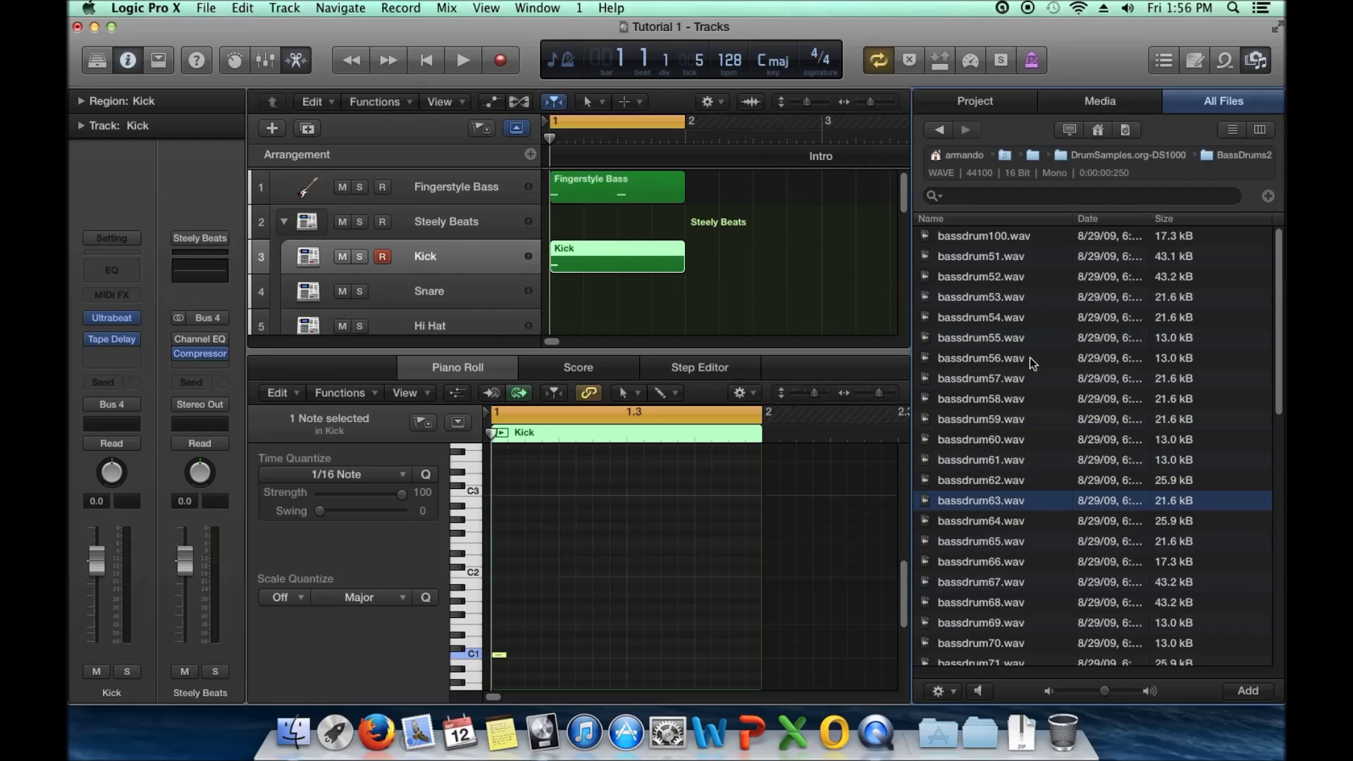
{"action": "left_click", "coordinate": [1256, 59]}
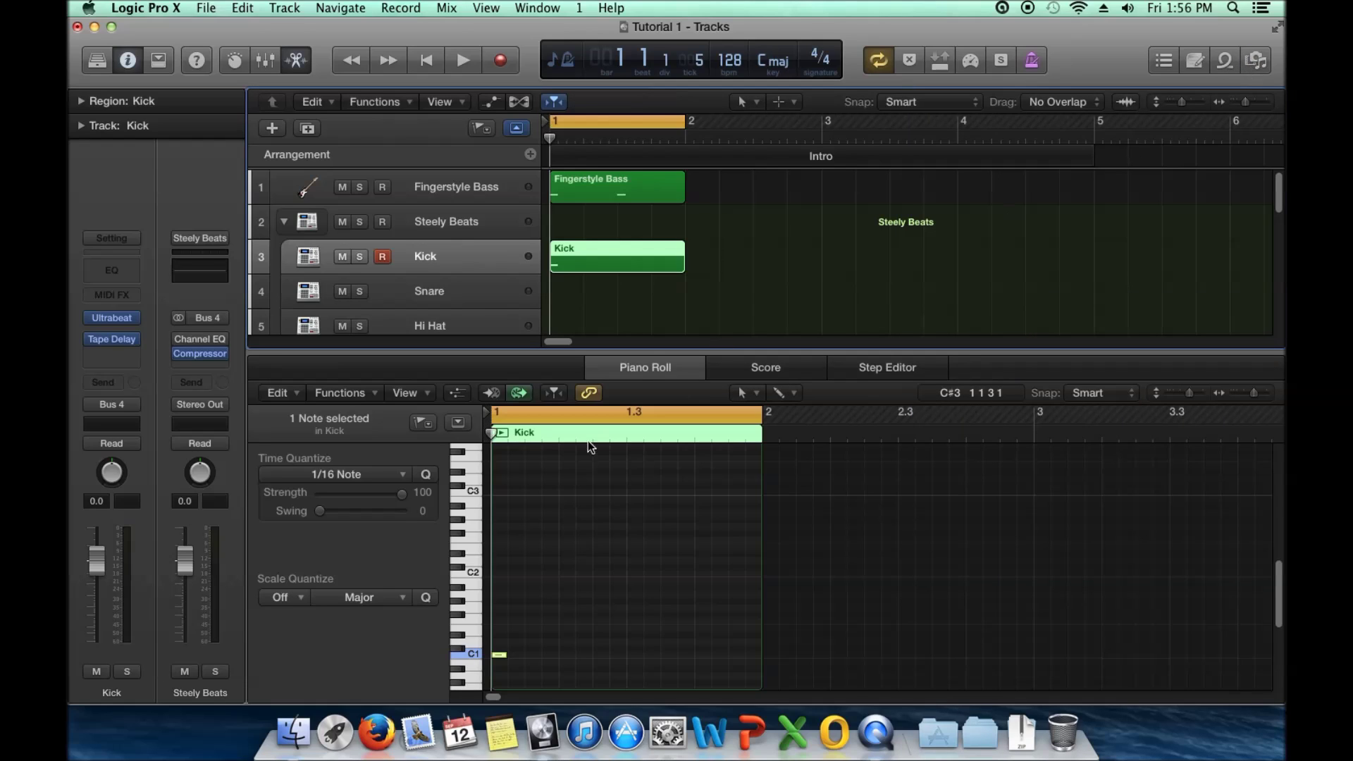
- Hide the Piano Roll editor to show the full track list, and collapse the Steely Beats track stack
{"action": "left_click_drag", "start_coordinate": [655, 351], "coordinate": [627, 461]}
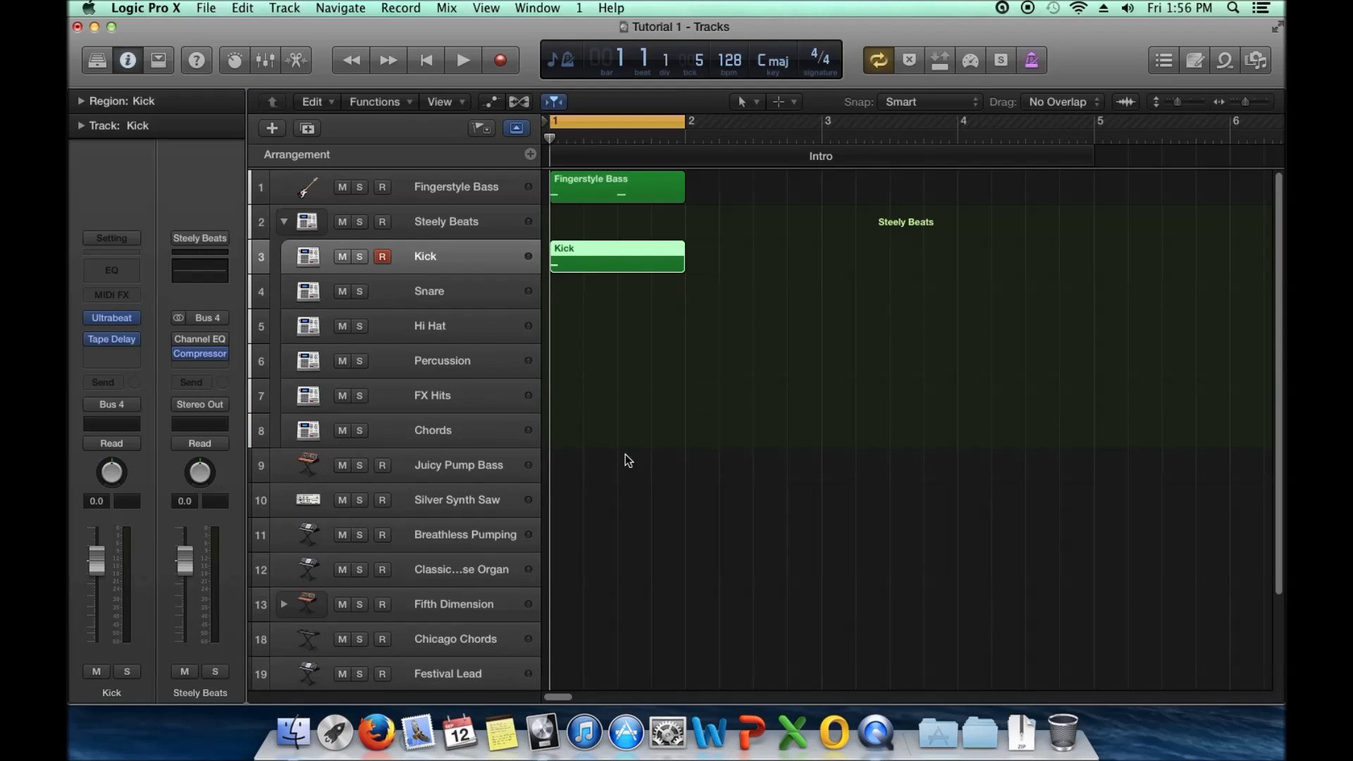
{"action": "scroll", "coordinate": [624, 461], "scroll_direction": "down", "scroll_amount": 3}
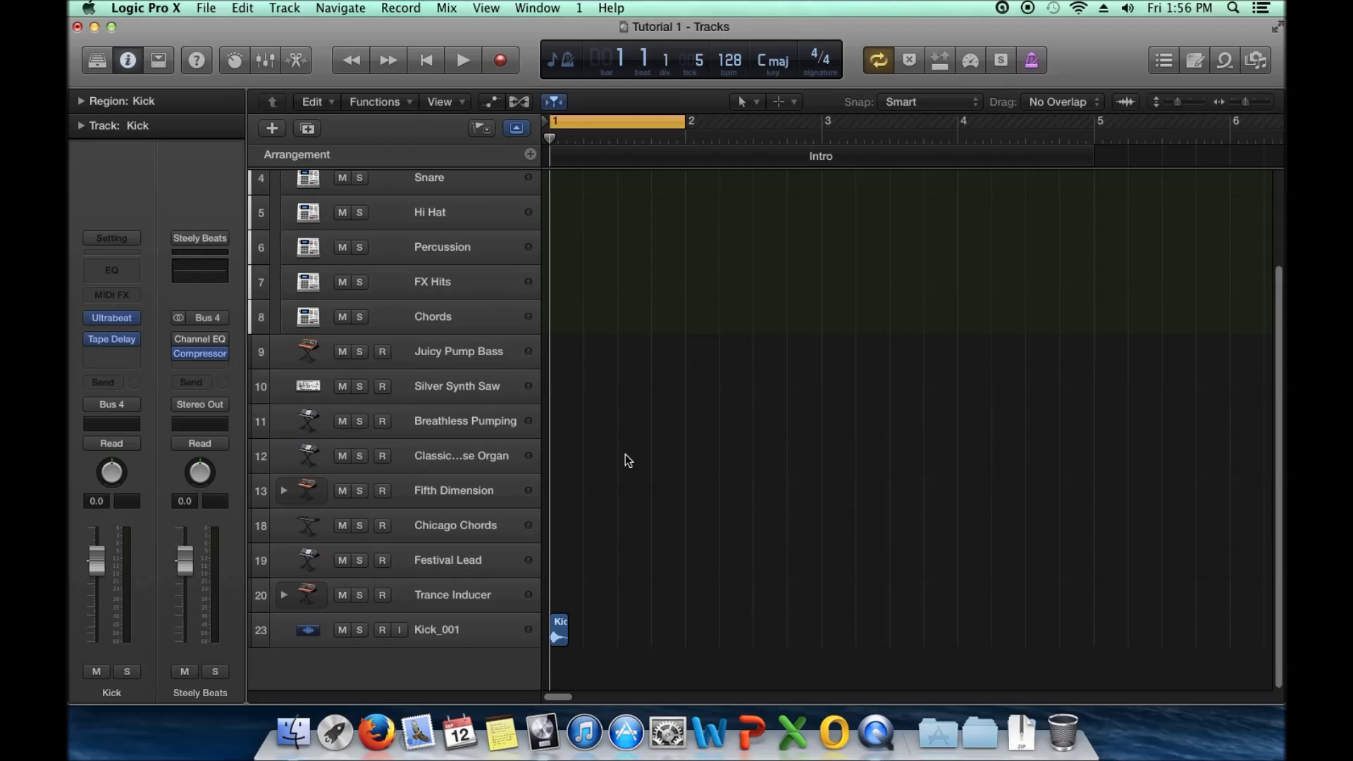
{"action": "scroll", "coordinate": [624, 461], "scroll_direction": "up", "scroll_amount": 3}
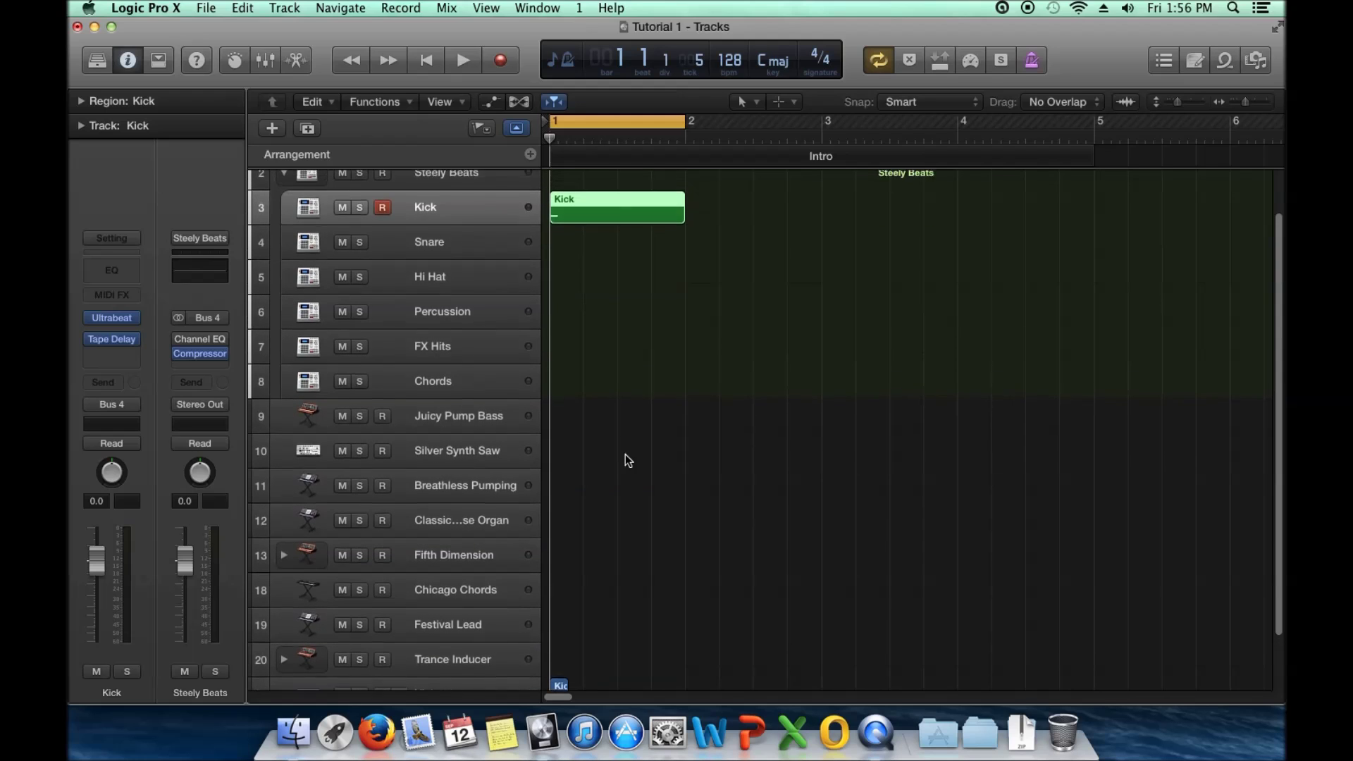
{"action": "left_click", "coordinate": [284, 221]}
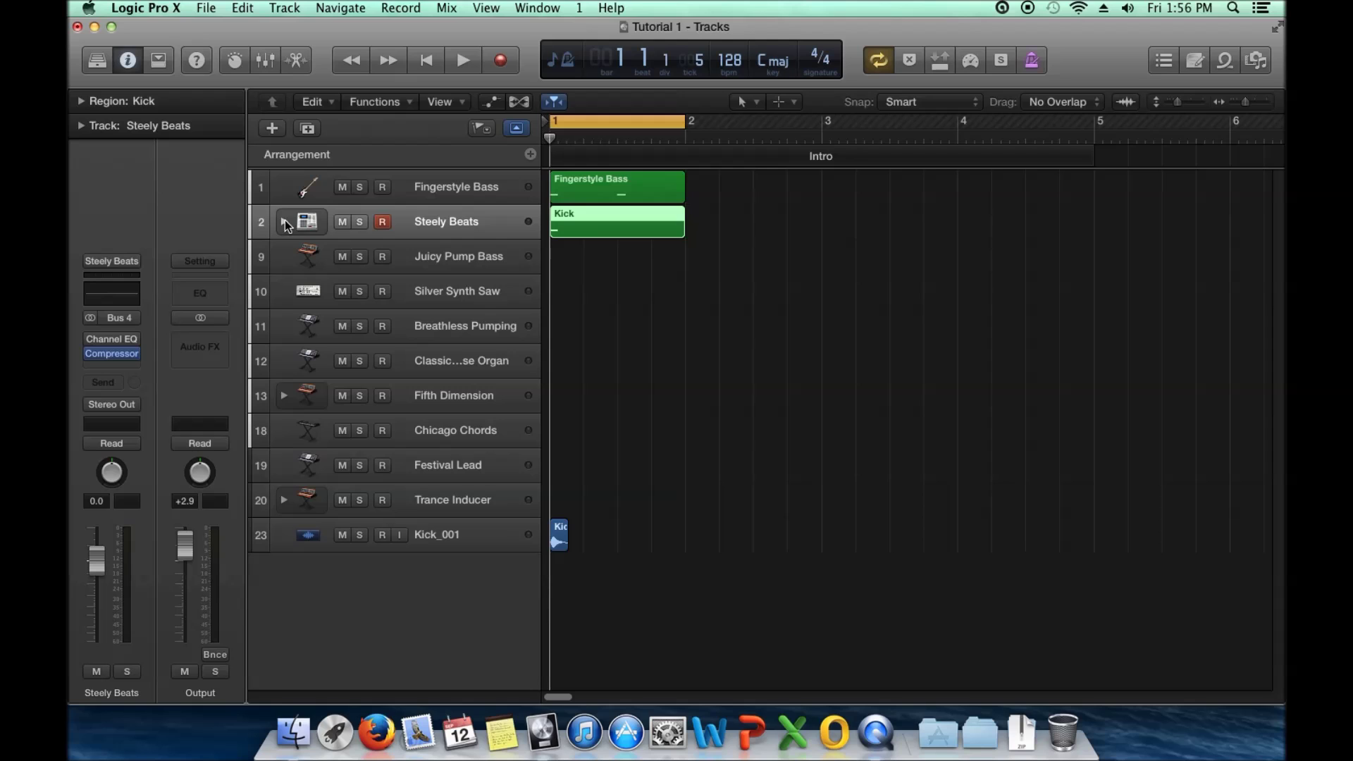
- View the EXS24 instrument on the Fingerstyle Bass track, close its window, and select the Kick_001 audio track for comparison
{"action": "left_click", "coordinate": [290, 195]}
{"action": "left_click", "coordinate": [113, 287]}
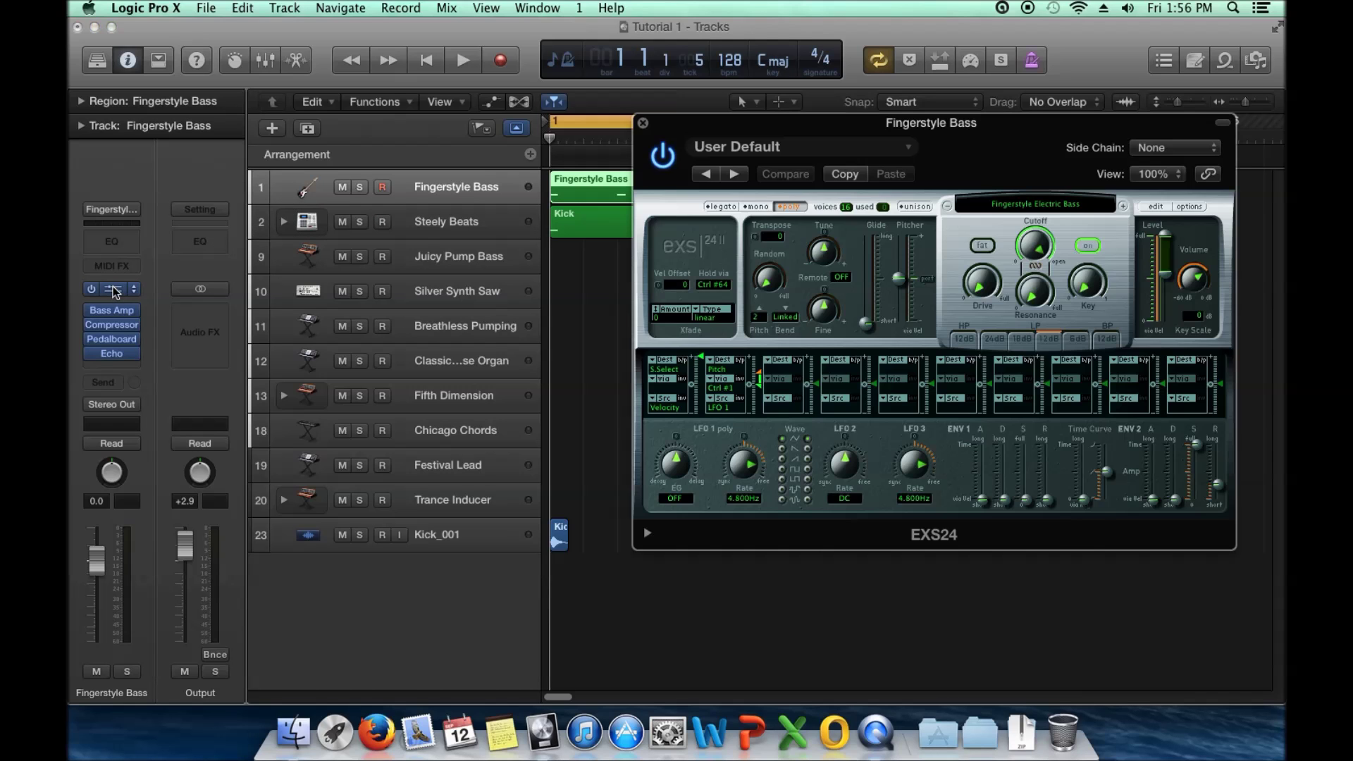
{"action": "left_click", "coordinate": [644, 125]}
{"action": "left_click", "coordinate": [472, 527]}
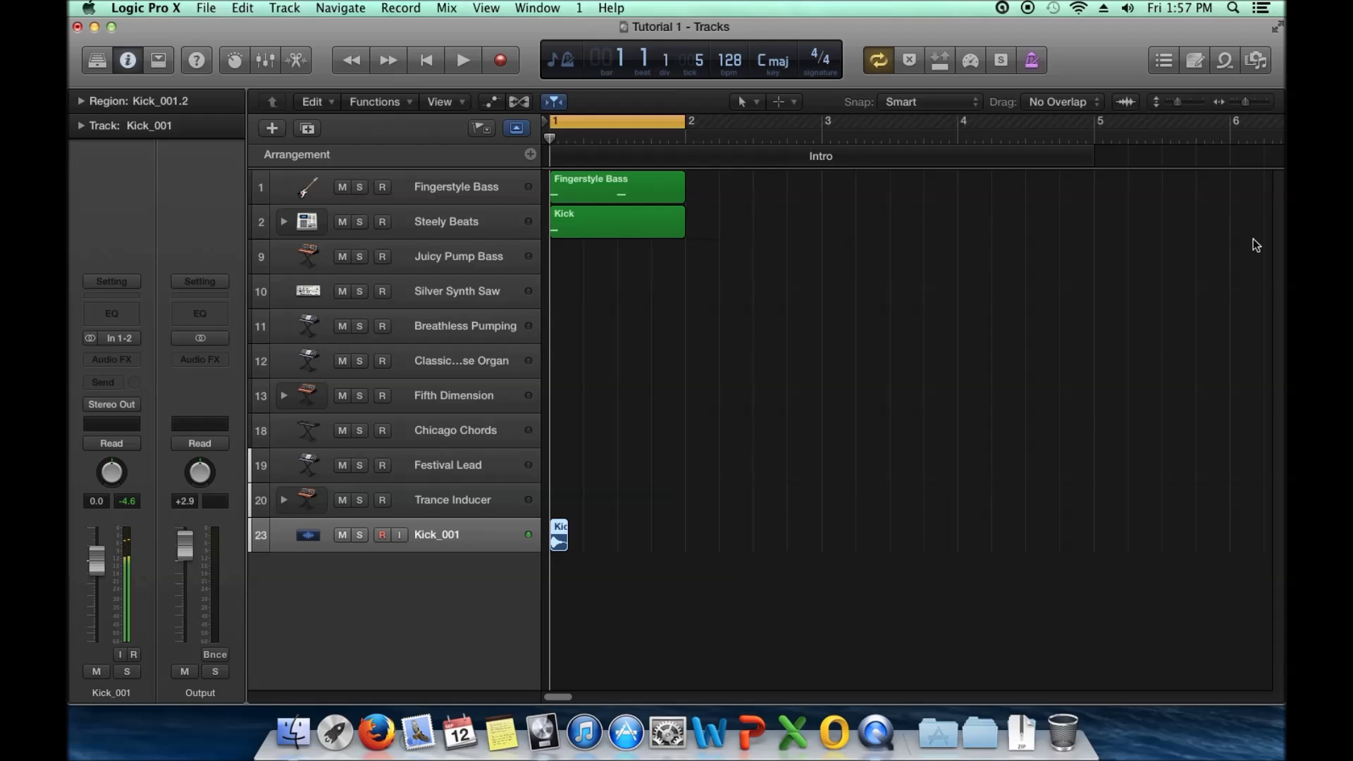
- Place the bassdrum54.wav sample from the BassDrums2 folder at bar 1 on a new audio track below Kick_001, and select that track
{"action": "left_click", "coordinate": [1256, 61]}
{"action": "left_click", "coordinate": [1009, 338]}
{"action": "left_click_drag", "start_coordinate": [1008, 345], "coordinate": [521, 557]}
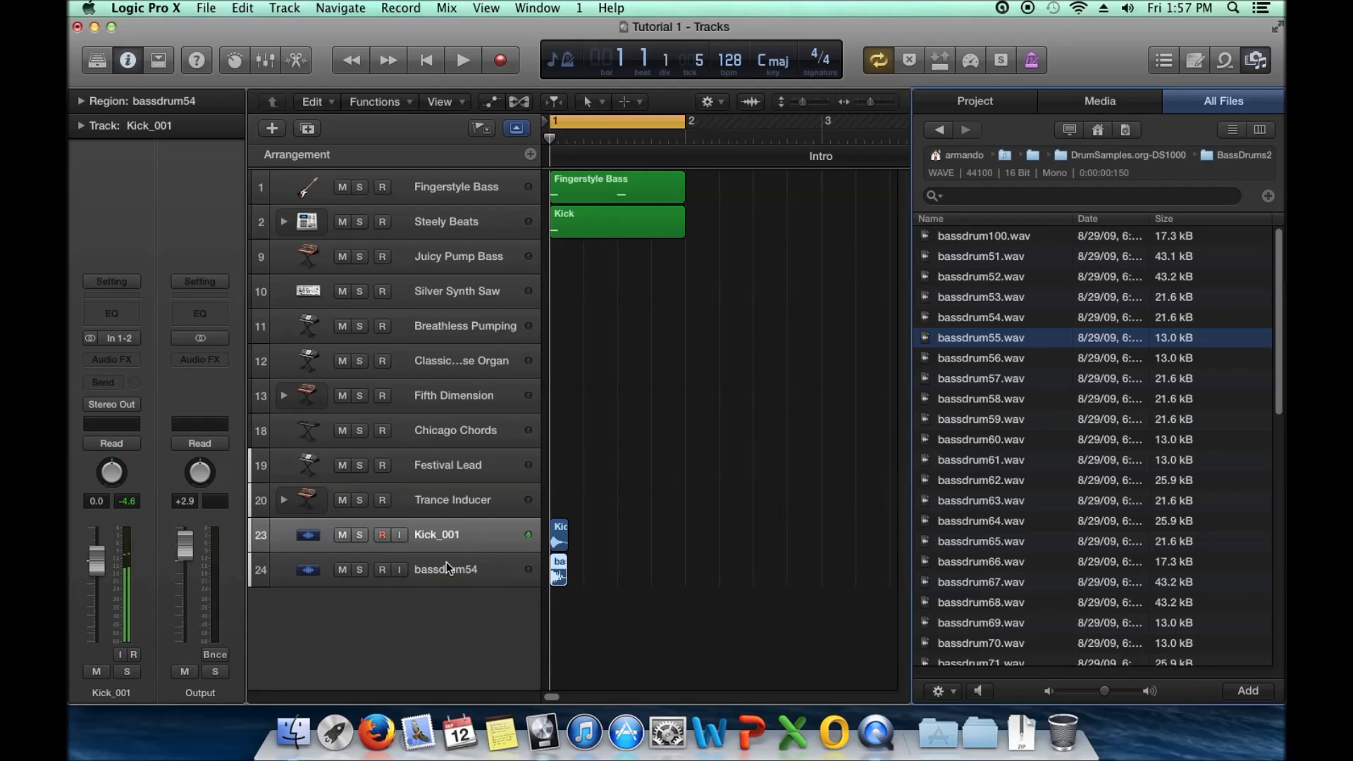
{"action": "left_click", "coordinate": [454, 563]}
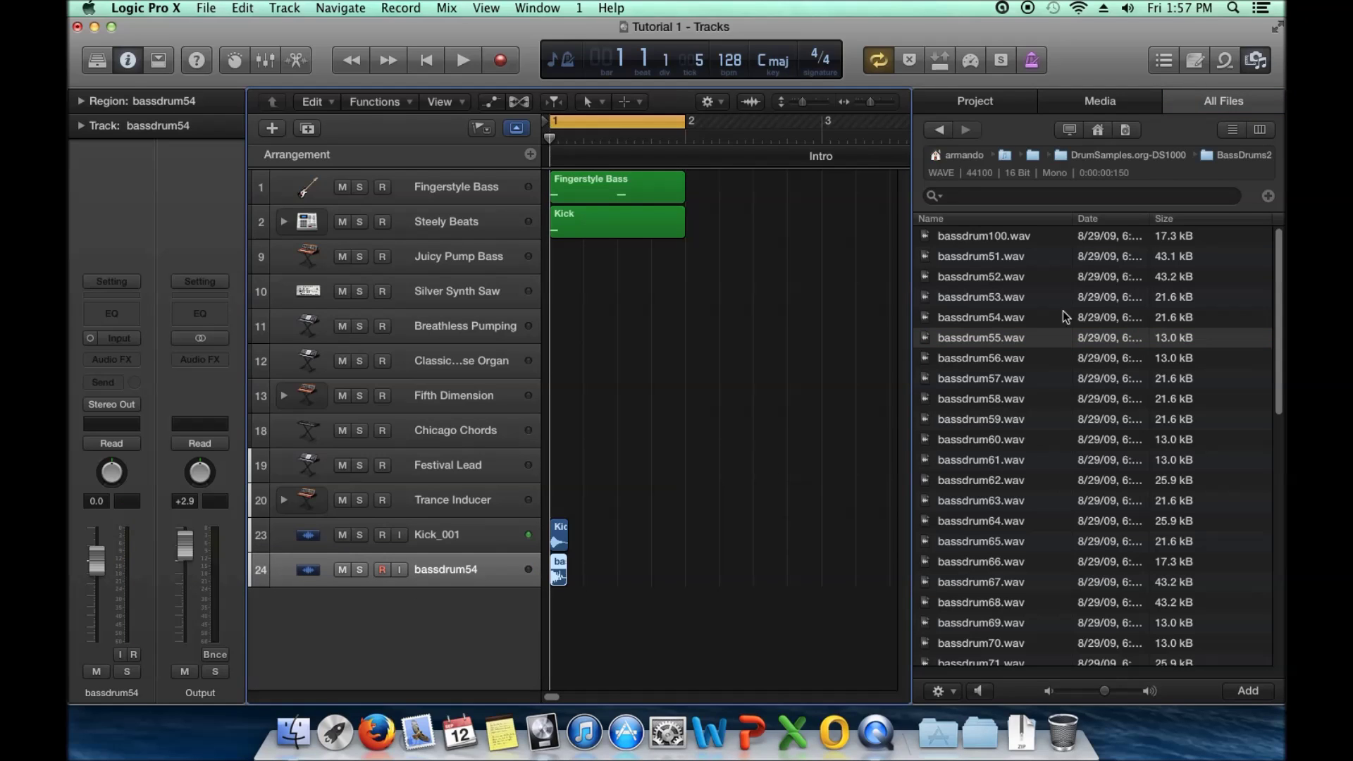
{"action": "left_click", "coordinate": [1259, 61]}
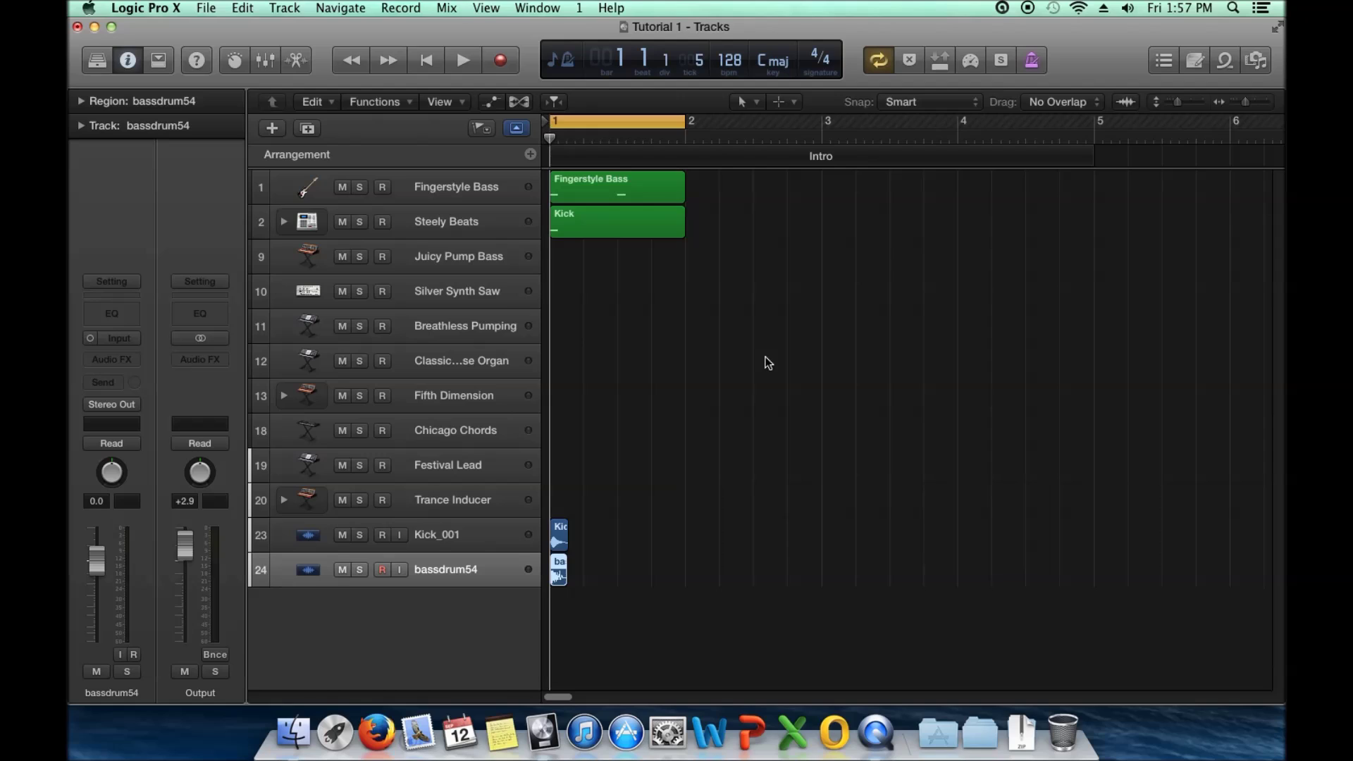